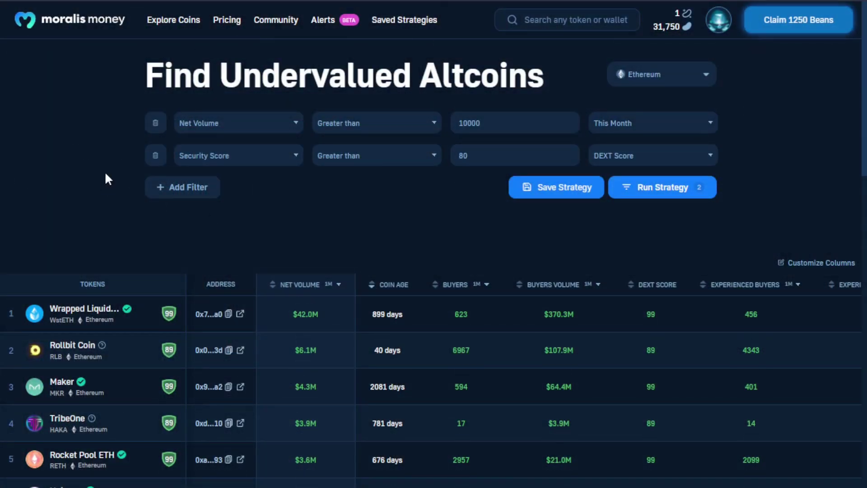
Step: Skim the undervalued altcoins results, then open the live new coins list and look through the newly minted Ethereum tokens
{"action": "scroll", "coordinate": [106, 178], "scroll_direction": "down", "scroll_amount": 9}
{"action": "scroll", "coordinate": [251, 314], "scroll_direction": "down", "scroll_amount": 8}
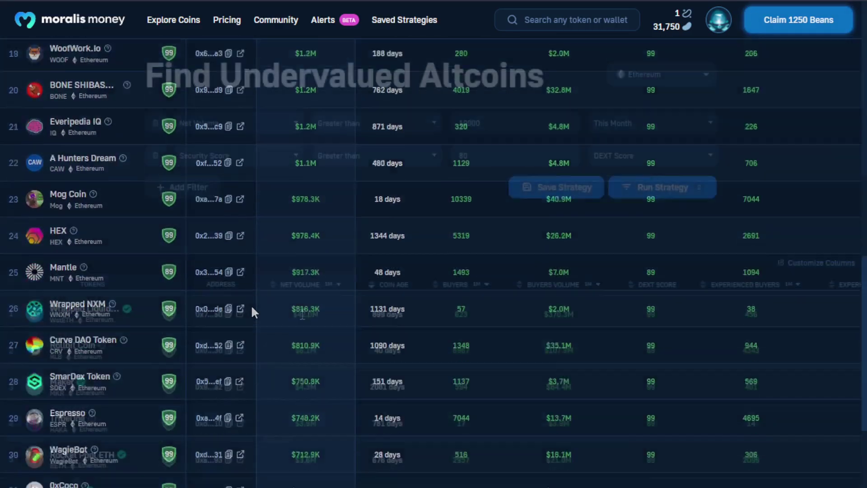
{"action": "mouse_move", "coordinate": [172, 27]}
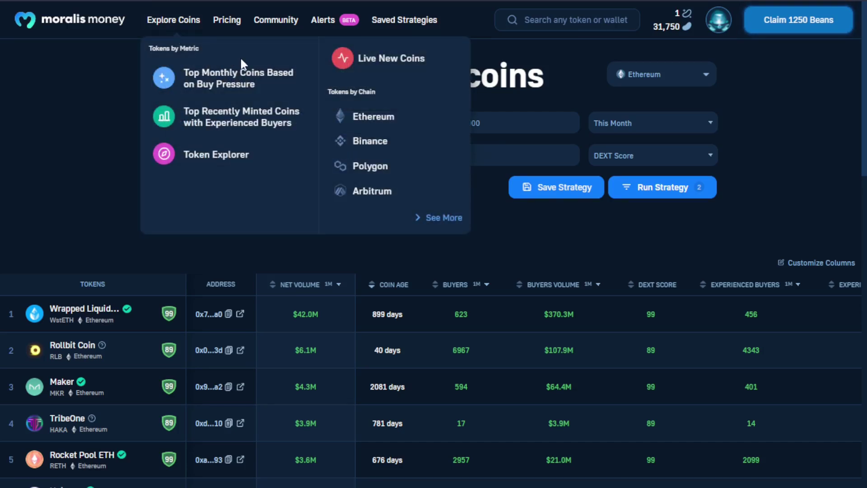
{"action": "left_click", "coordinate": [387, 59]}
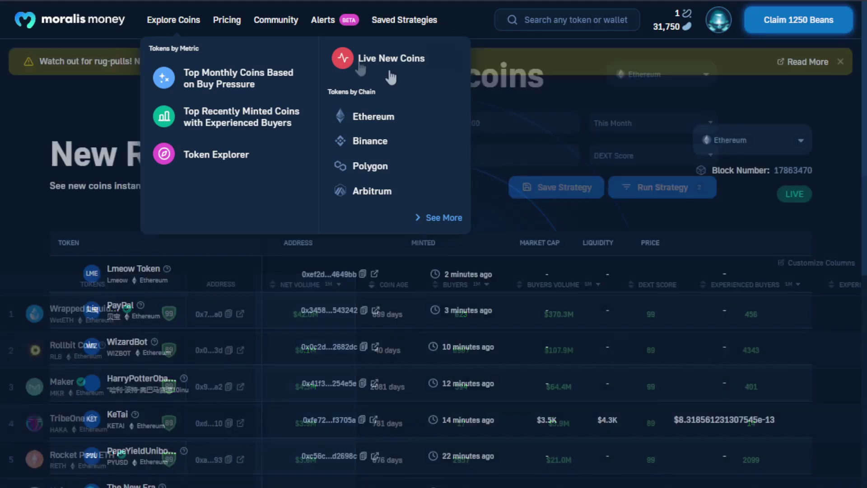
{"action": "scroll", "coordinate": [166, 128], "scroll_direction": "down", "scroll_amount": 5}
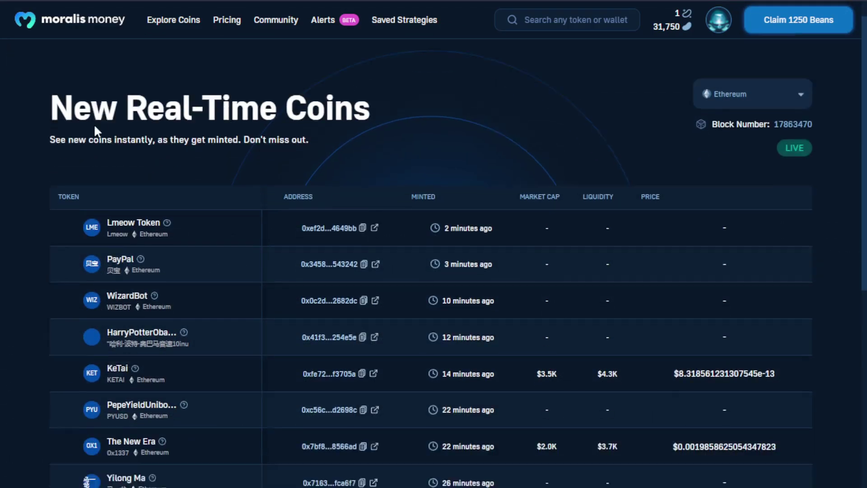
{"action": "scroll", "coordinate": [241, 151], "scroll_direction": "down", "scroll_amount": 9}
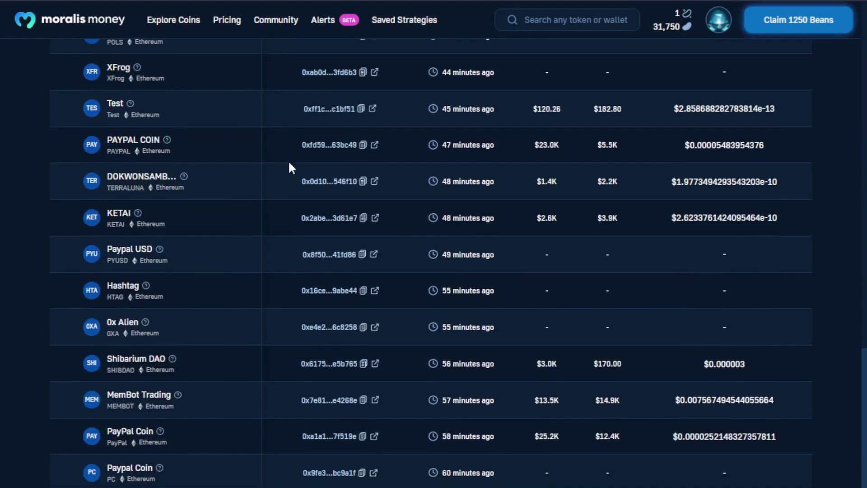
{"action": "scroll", "coordinate": [499, 163], "scroll_direction": "up", "scroll_amount": 15}
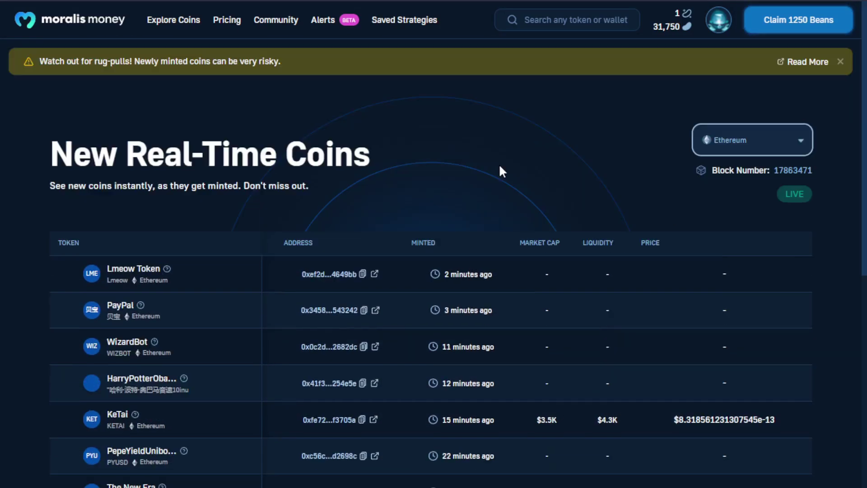
Step: Compare the newly minted coins on the Polygon, Arbitrum and Binance chains, finishing on the Polygon list
{"action": "left_click", "coordinate": [767, 144]}
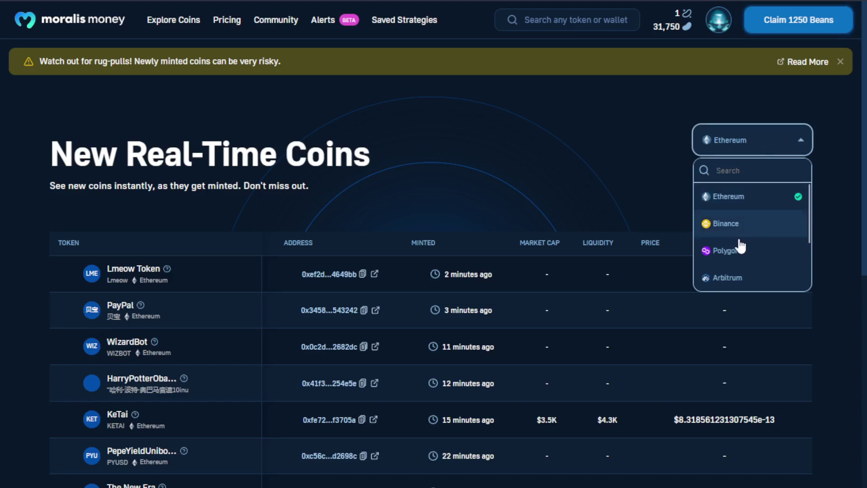
{"action": "left_click", "coordinate": [727, 250]}
{"action": "left_click", "coordinate": [736, 149]}
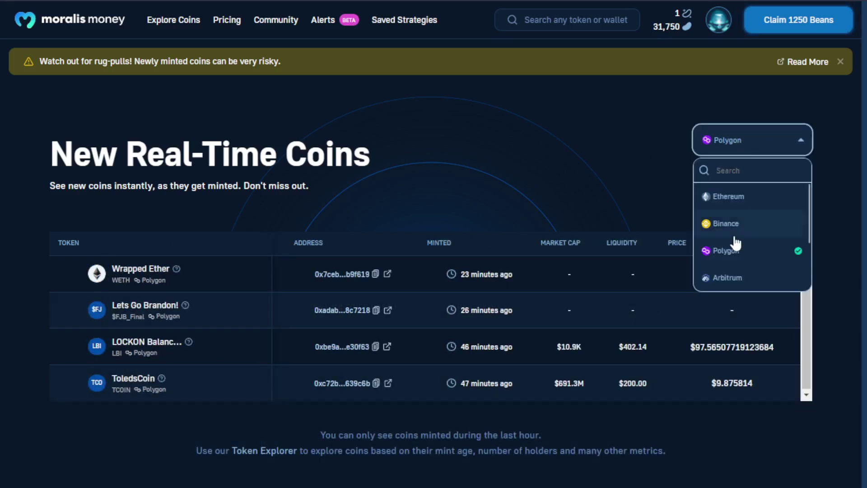
{"action": "left_click", "coordinate": [743, 278]}
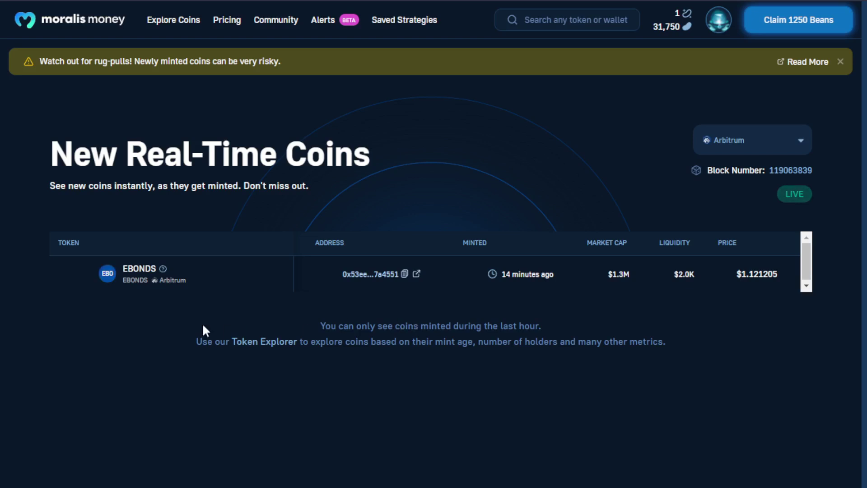
{"action": "left_click", "coordinate": [730, 143]}
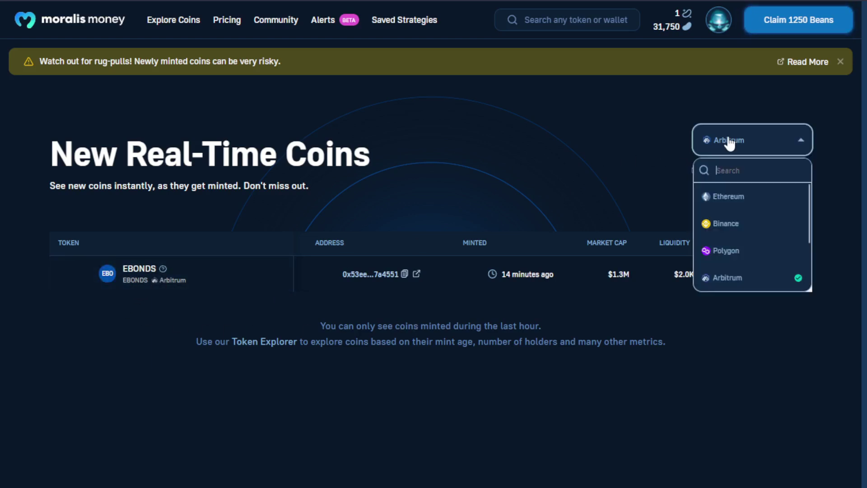
{"action": "left_click", "coordinate": [745, 222]}
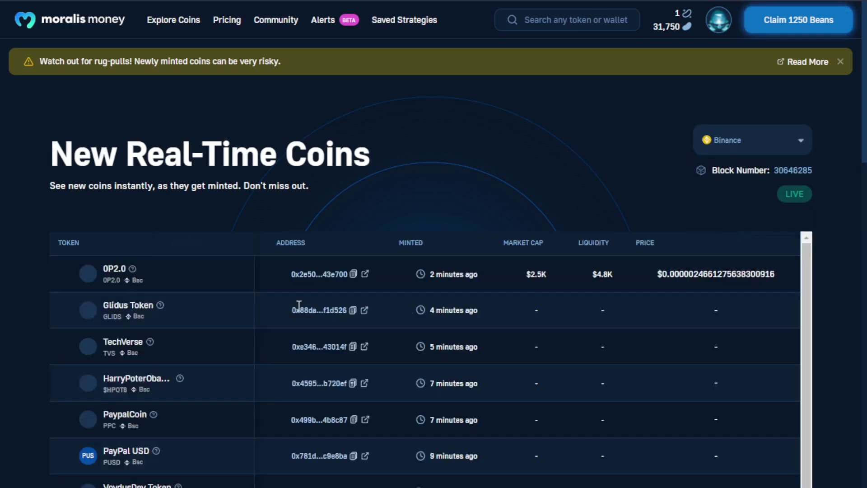
{"action": "scroll", "coordinate": [795, 338], "scroll_direction": "down", "scroll_amount": 4}
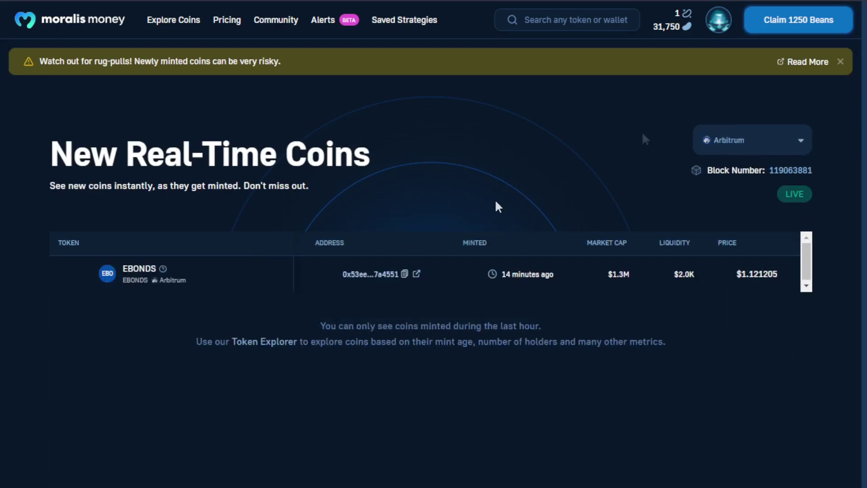
{"action": "left_click", "coordinate": [752, 137]}
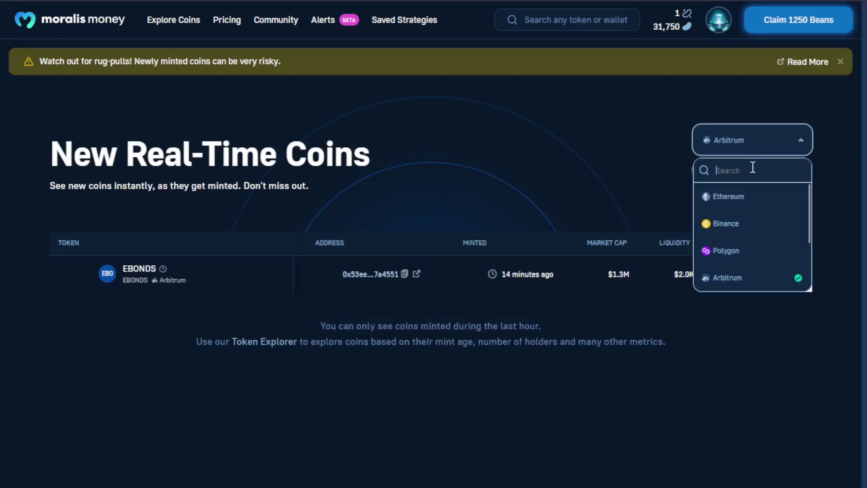
{"action": "left_click", "coordinate": [736, 250]}
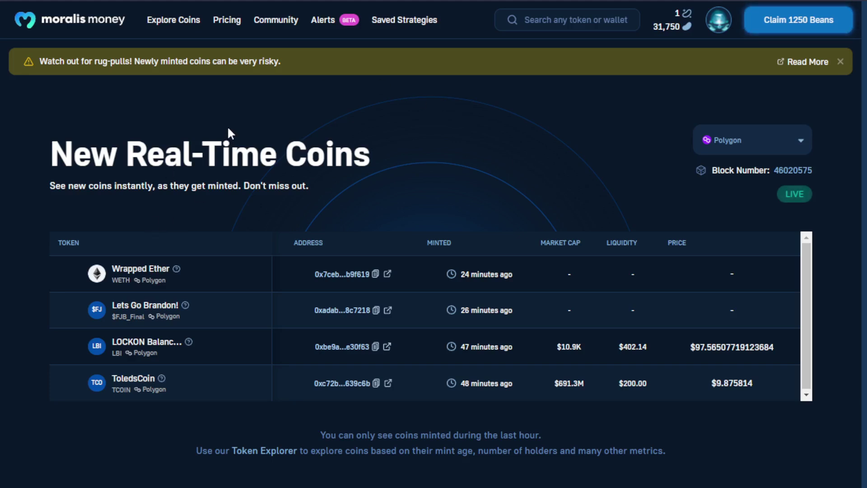
Step: Open the top recently minted coins with experienced buyers and examine the metric and condition choices of its three filters
{"action": "mouse_move", "coordinate": [191, 27]}
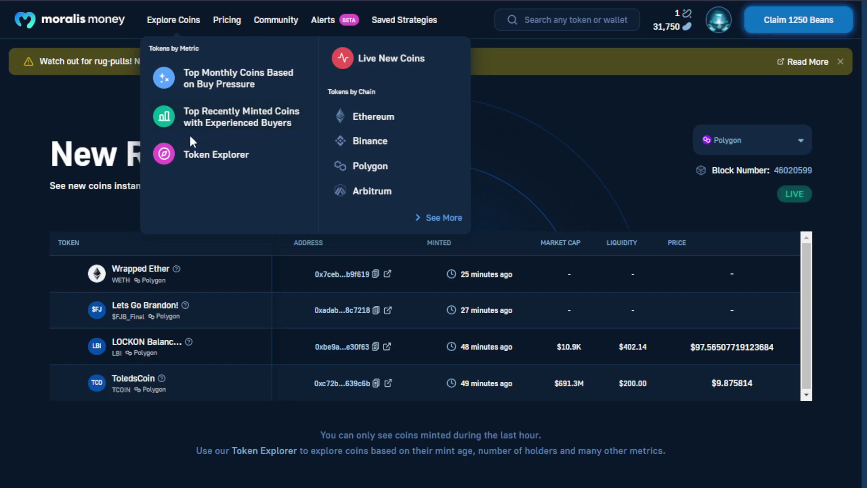
{"action": "left_click", "coordinate": [274, 131]}
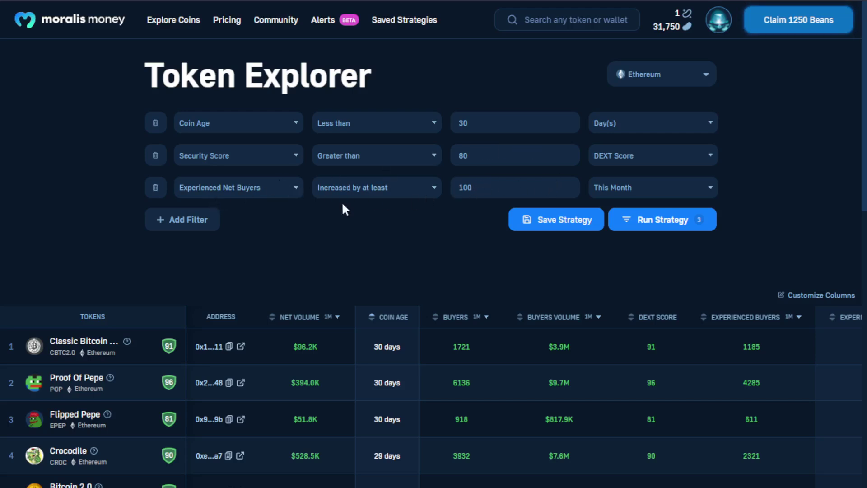
{"action": "left_click", "coordinate": [293, 187]}
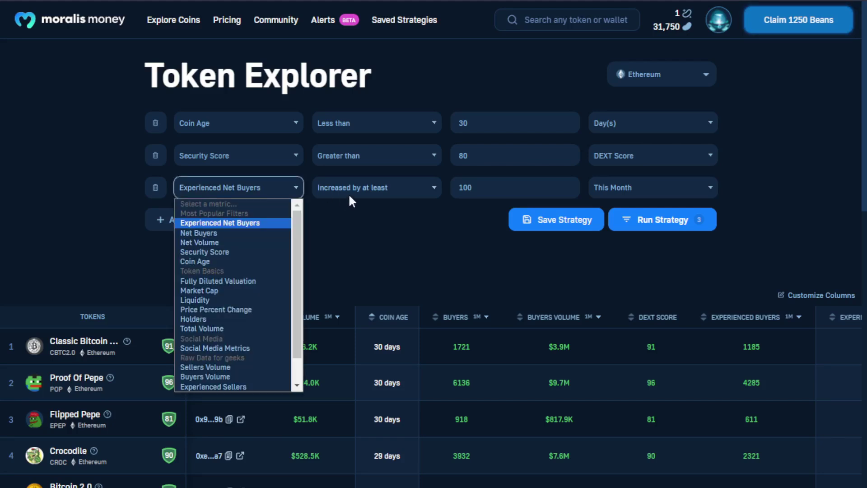
{"action": "left_click", "coordinate": [411, 187]}
{"action": "left_click", "coordinate": [415, 159]}
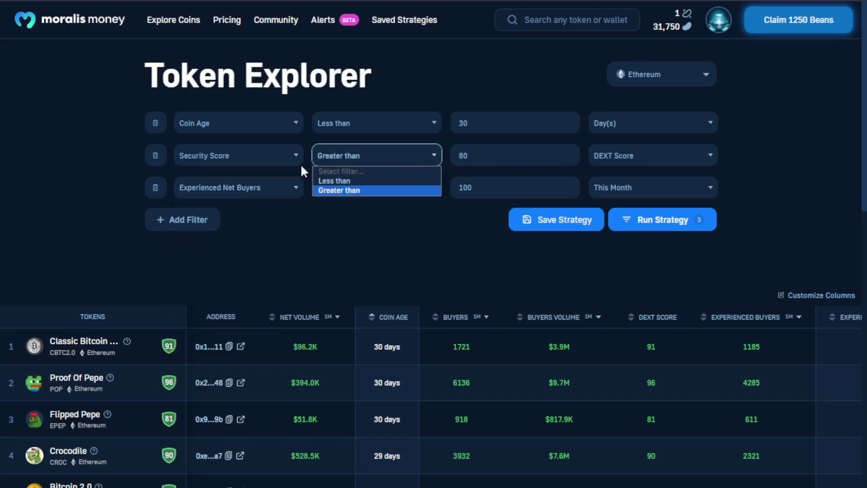
{"action": "left_click", "coordinate": [275, 161]}
{"action": "left_click", "coordinate": [274, 124]}
{"action": "left_click", "coordinate": [383, 121]}
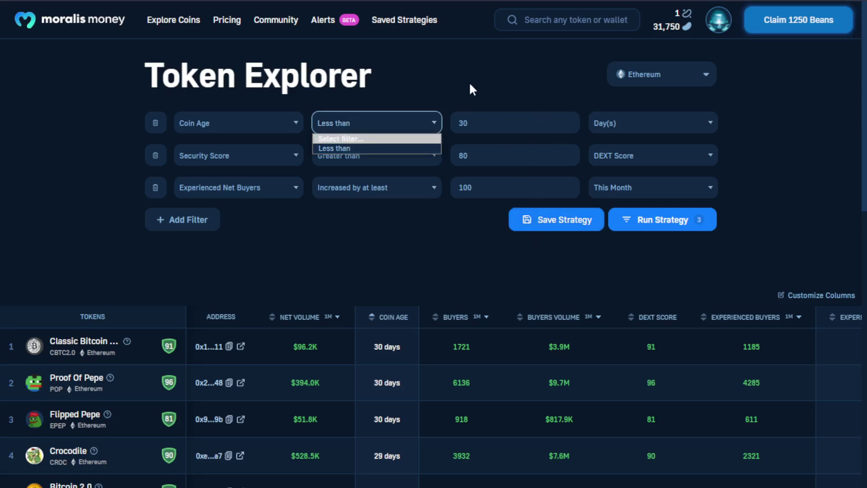
Step: Set the Coin Age filter to less than 300 days and run the strategy
{"action": "left_click", "coordinate": [502, 123]}
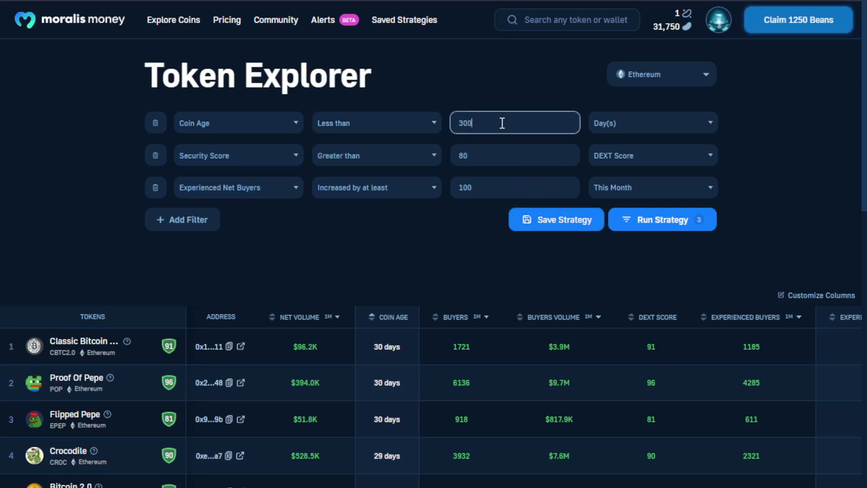
{"action": "type", "text": "0"}
{"action": "left_click", "coordinate": [683, 227]}
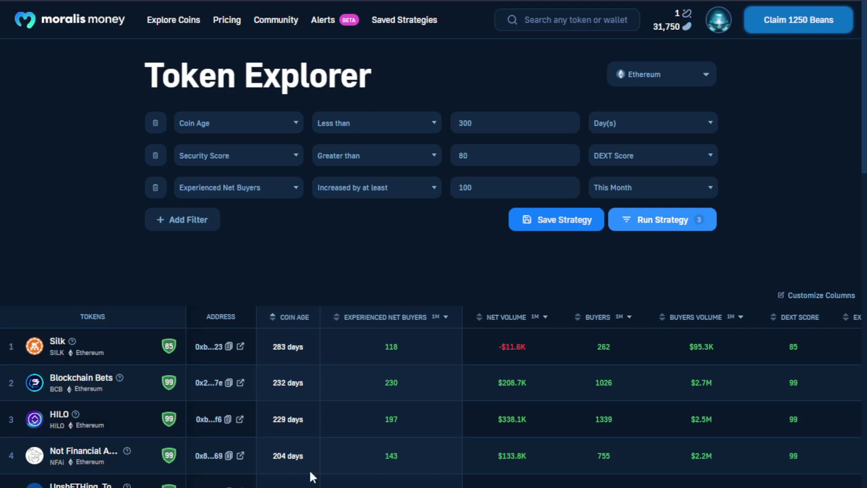
{"action": "scroll", "coordinate": [178, 345], "scroll_direction": "down", "scroll_amount": 1}
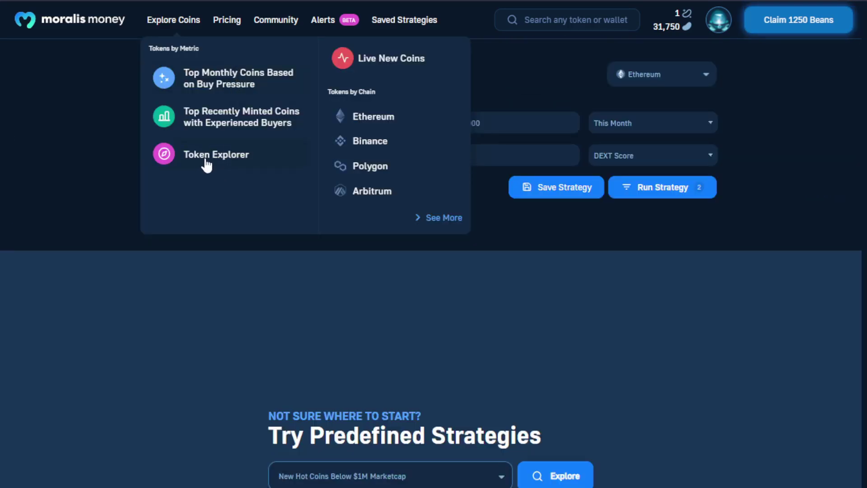
Step: Open a fresh Token Explorer strategy and set its first filter to Market Cap less than 100 Million
{"action": "left_click", "coordinate": [206, 160]}
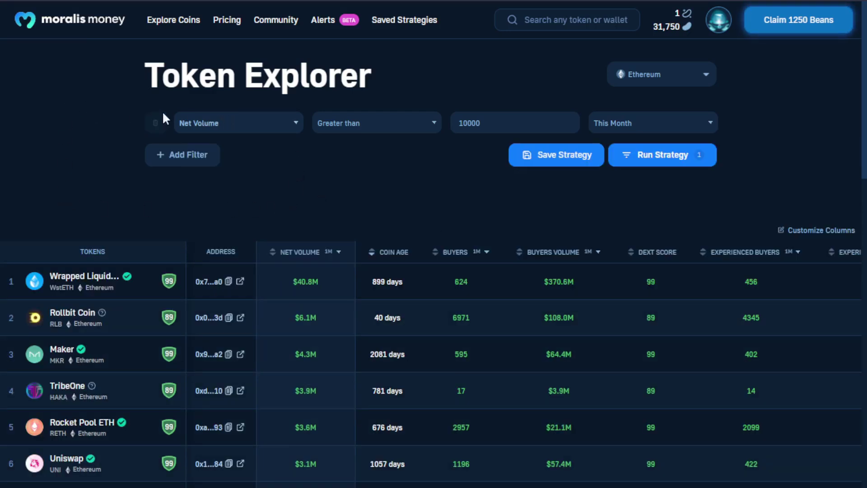
{"action": "left_click", "coordinate": [254, 121]}
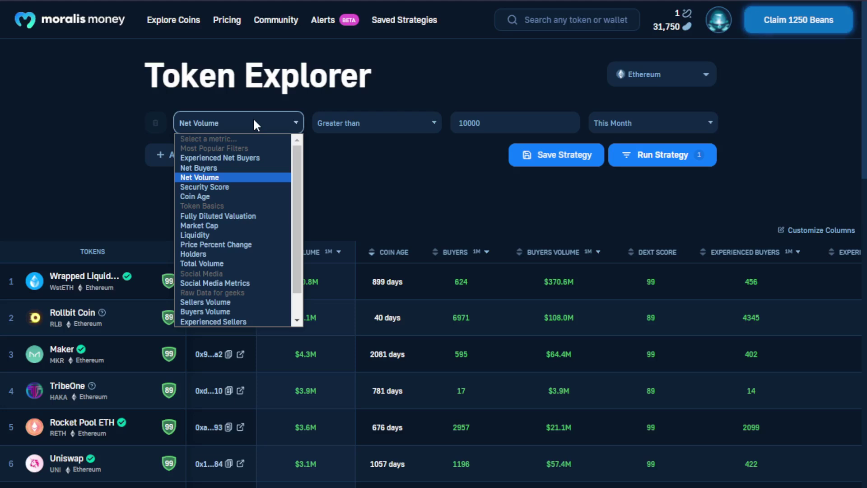
{"action": "left_click", "coordinate": [231, 225]}
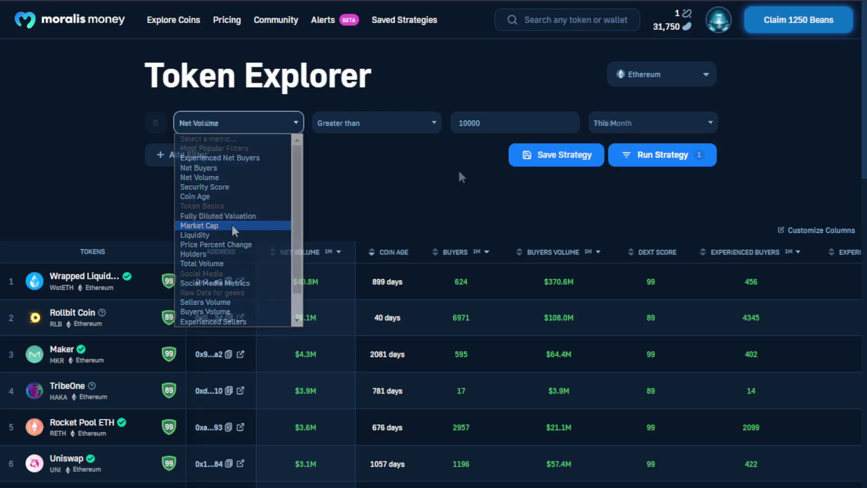
{"action": "left_click", "coordinate": [369, 121]}
{"action": "left_click", "coordinate": [346, 148]}
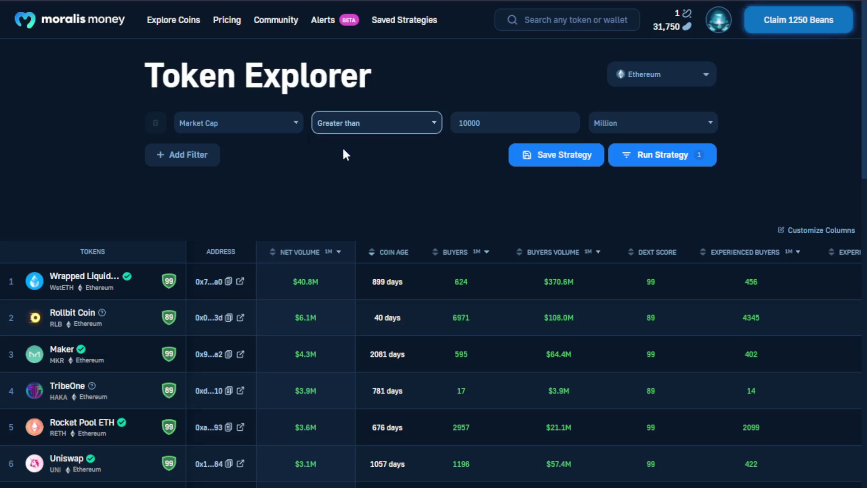
{"action": "left_click", "coordinate": [499, 126]}
{"action": "type", "text": "0000"}
{"action": "key", "text": "ctrl+a"}
{"action": "type", "text": "100"}
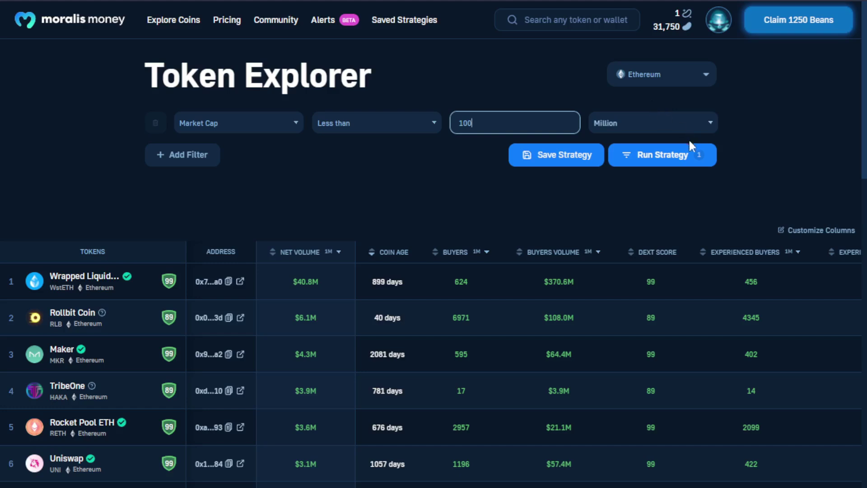
Step: Add a Security Score filter for a DEXT Score less than 55
{"action": "left_click", "coordinate": [167, 156]}
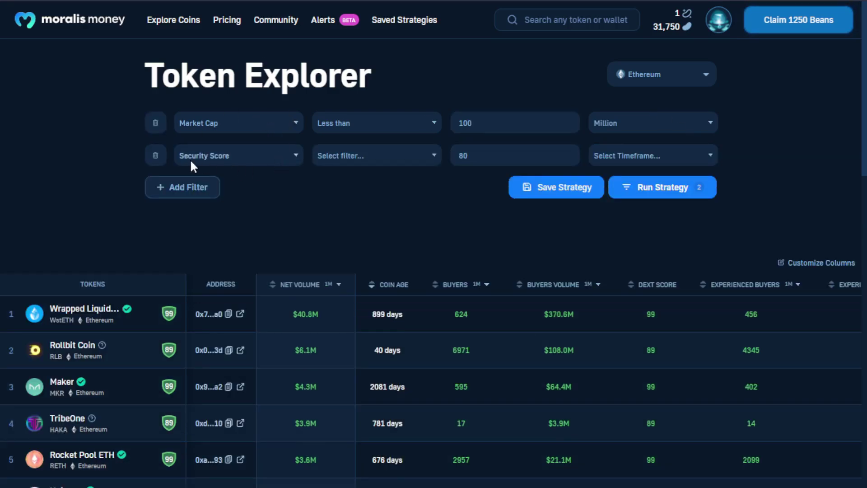
{"action": "left_click", "coordinate": [342, 155]}
{"action": "left_click", "coordinate": [351, 181]}
{"action": "key", "text": "Tab"}
{"action": "type", "text": "55"}
{"action": "left_click", "coordinate": [657, 158]}
{"action": "left_click", "coordinate": [614, 181]}
Step: Add a Coin Age filter of less than 7 days and run the three-filter strategy
{"action": "left_click", "coordinate": [189, 187]}
{"action": "left_click", "coordinate": [235, 187]}
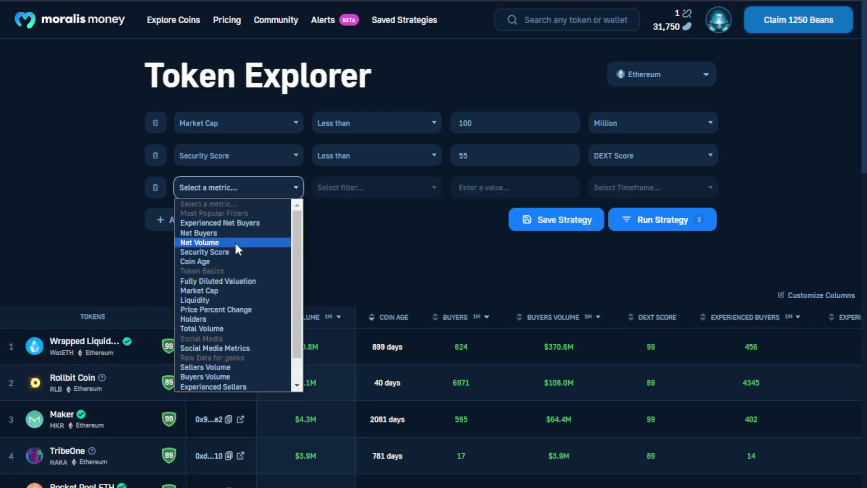
{"action": "left_click", "coordinate": [215, 264]}
{"action": "left_click", "coordinate": [358, 188]}
{"action": "left_click", "coordinate": [354, 213]}
{"action": "left_click", "coordinate": [507, 184]}
{"action": "type", "text": "1"}
{"action": "left_click", "coordinate": [641, 181]}
{"action": "key", "text": "shift+Tab"}
{"action": "type", "text": "7"}
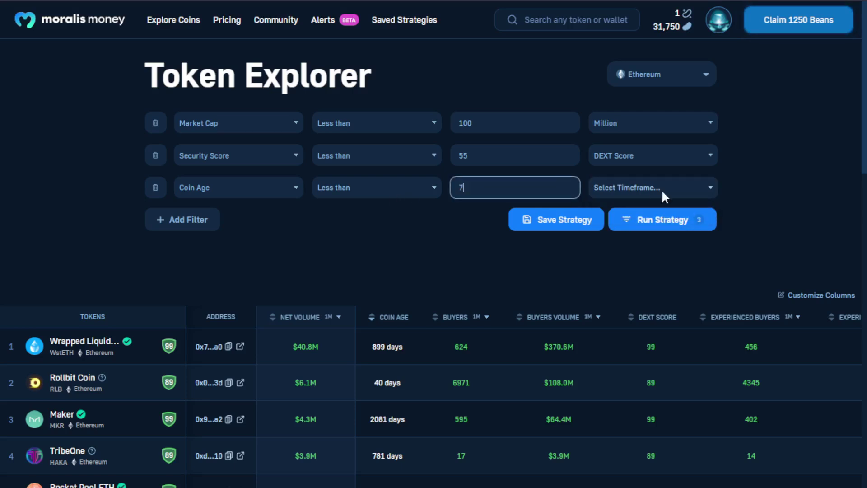
{"action": "left_click", "coordinate": [661, 189]}
{"action": "left_click", "coordinate": [632, 212]}
{"action": "left_click", "coordinate": [673, 230]}
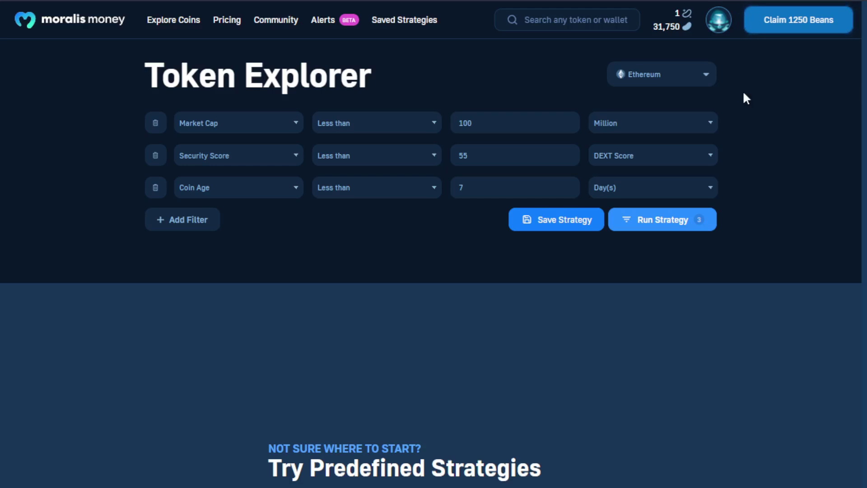
Step: Save the strategy under the name "100M, 7Days - Ethereum" and open the list of saved strategies
{"action": "left_click", "coordinate": [555, 222]}
{"action": "left_click", "coordinate": [396, 315]}
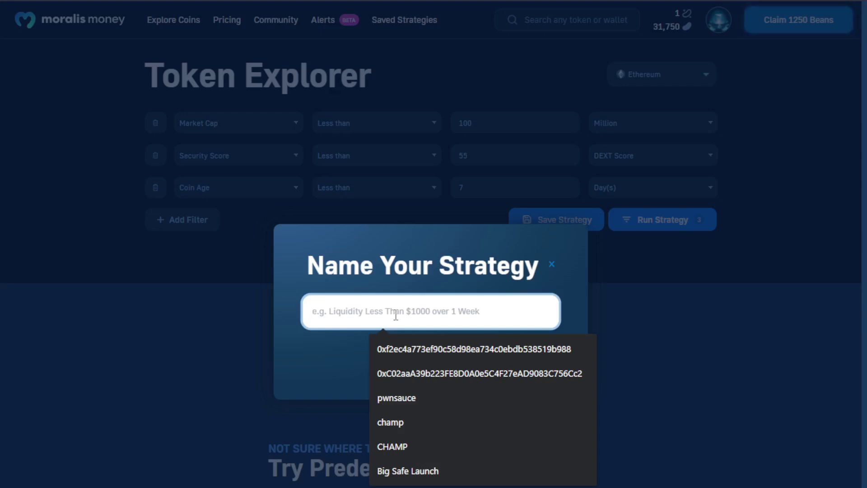
{"action": "type", "text": "100M"}
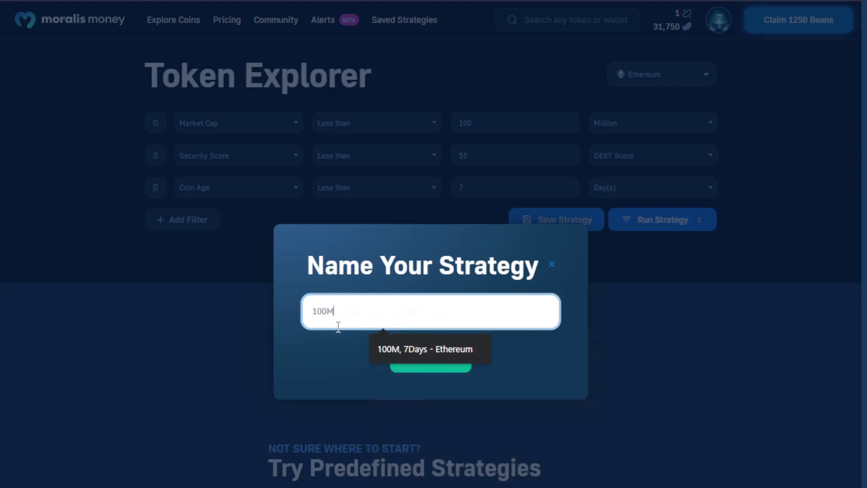
{"action": "key", "text": "Down"}
{"action": "key", "text": "Return"}
{"action": "left_click", "coordinate": [451, 357]}
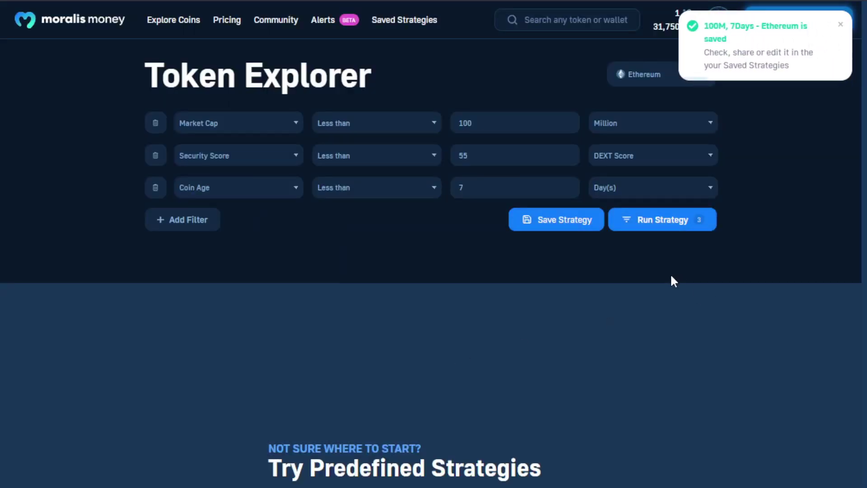
{"action": "left_click", "coordinate": [407, 22]}
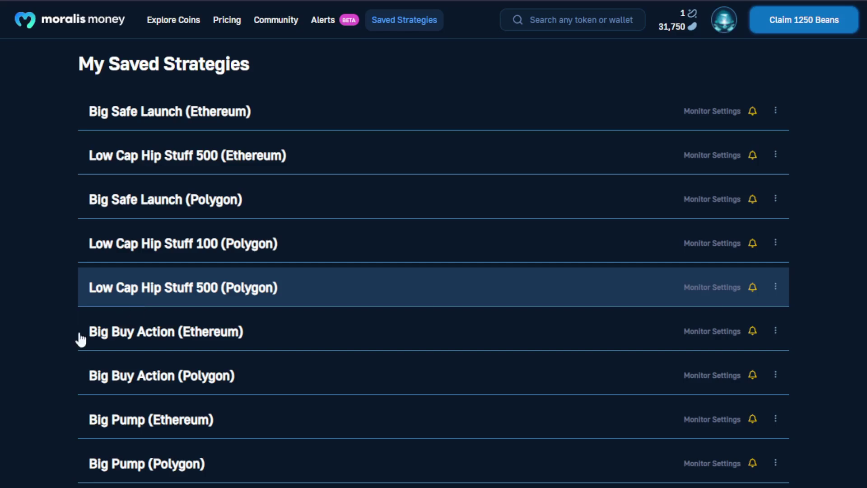
Step: Start email monitoring of the "100M, 7Days - Ethereum" strategy with alerts every 12 hours
{"action": "scroll", "coordinate": [541, 316], "scroll_direction": "down", "scroll_amount": 3}
{"action": "left_click", "coordinate": [755, 396]}
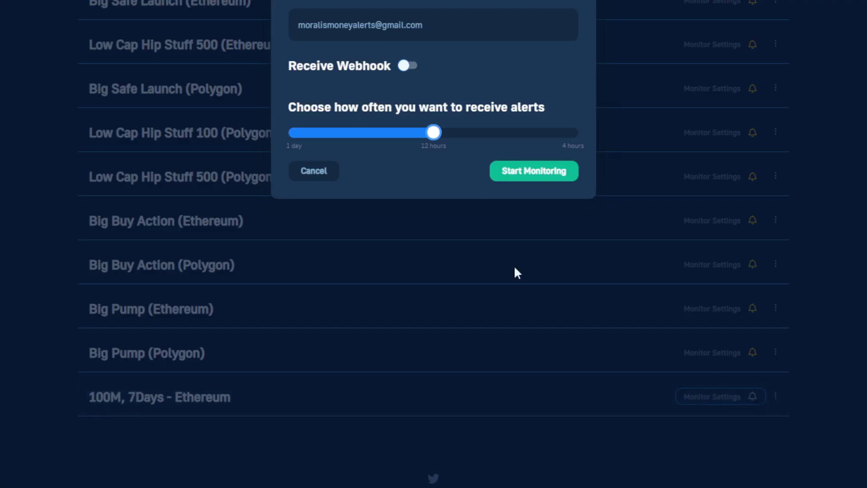
{"action": "left_click", "coordinate": [426, 30]}
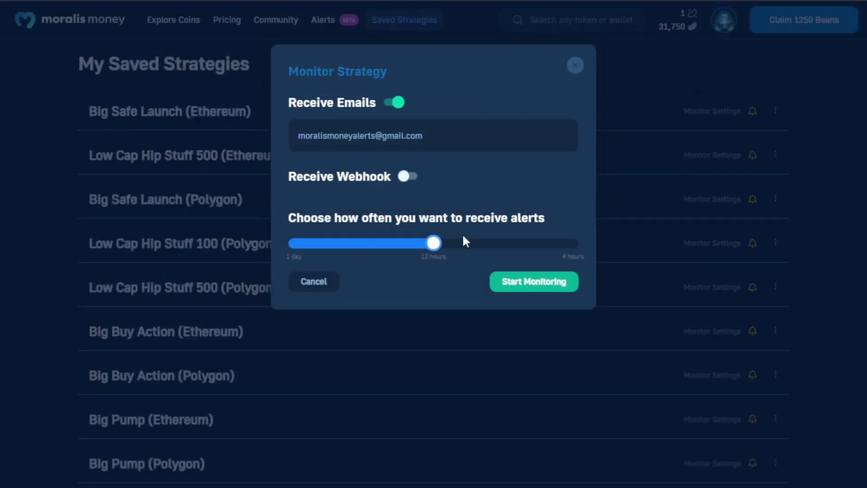
{"action": "mouse_move", "coordinate": [433, 243]}
{"action": "left_mouse_down"}
{"action": "mouse_move", "coordinate": [298, 239]}
{"action": "mouse_move", "coordinate": [351, 254]}
{"action": "mouse_move", "coordinate": [600, 248]}
{"action": "mouse_move", "coordinate": [277, 242]}
{"action": "mouse_move", "coordinate": [561, 255]}
{"action": "mouse_move", "coordinate": [297, 248]}
{"action": "mouse_move", "coordinate": [387, 267]}
{"action": "mouse_move", "coordinate": [529, 251]}
{"action": "mouse_move", "coordinate": [434, 244]}
{"action": "left_mouse_up"}
{"action": "left_click", "coordinate": [549, 291]}
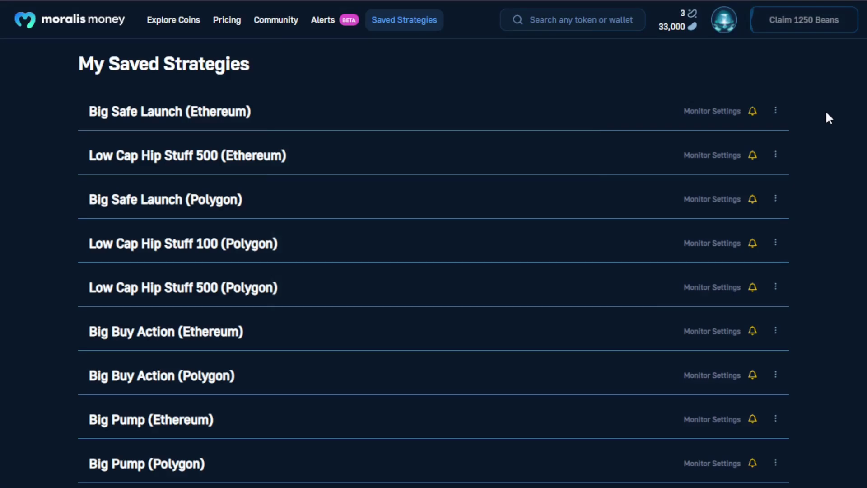
Step: Check the options of a saved strategy, and look over the subscription plans and the Alerts page
{"action": "left_click", "coordinate": [776, 204]}
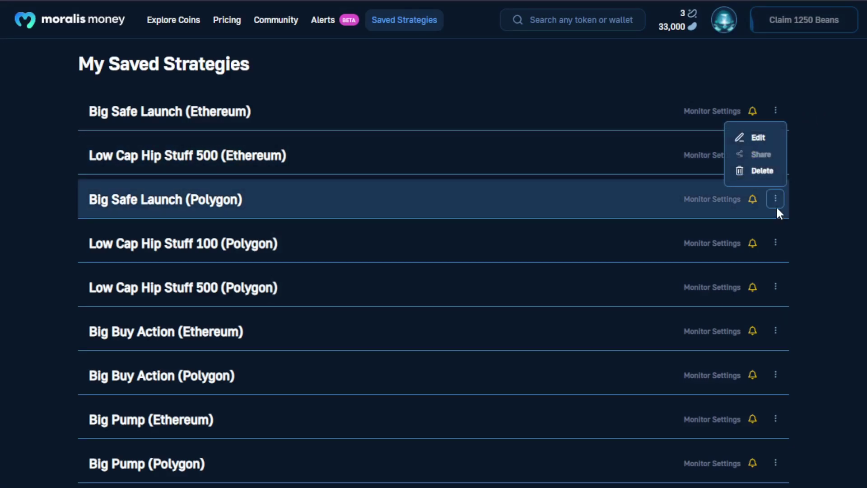
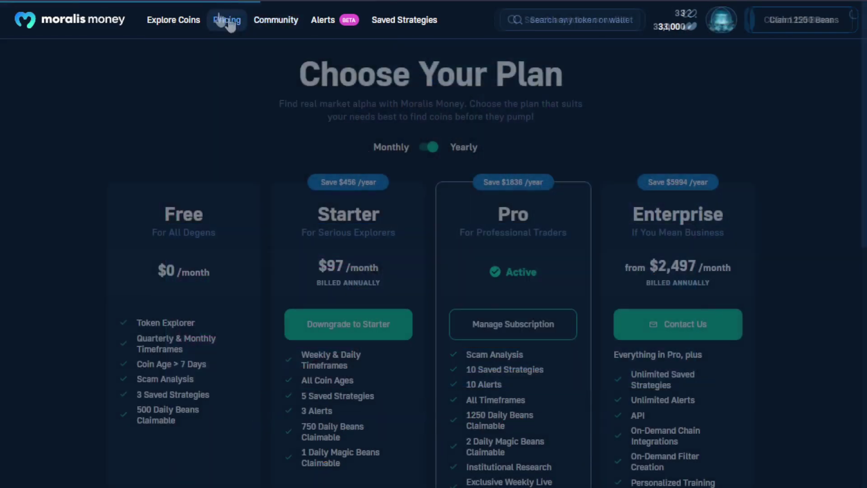
{"action": "left_click", "coordinate": [229, 23]}
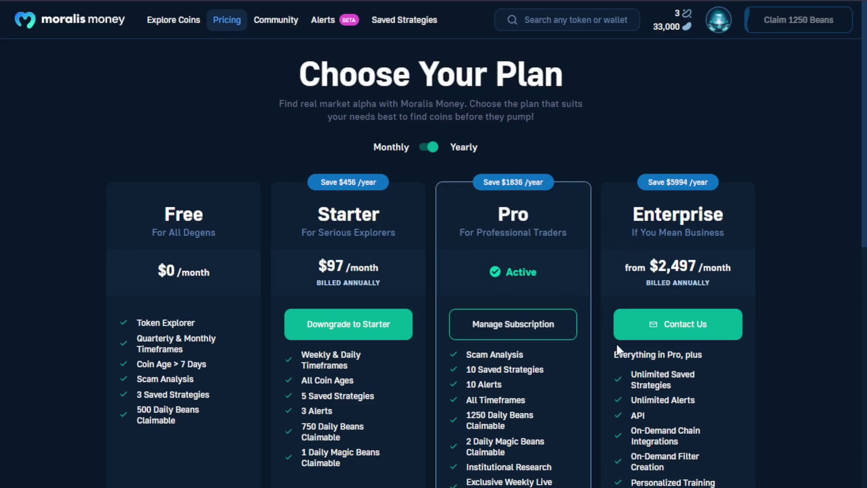
{"action": "left_click", "coordinate": [327, 22]}
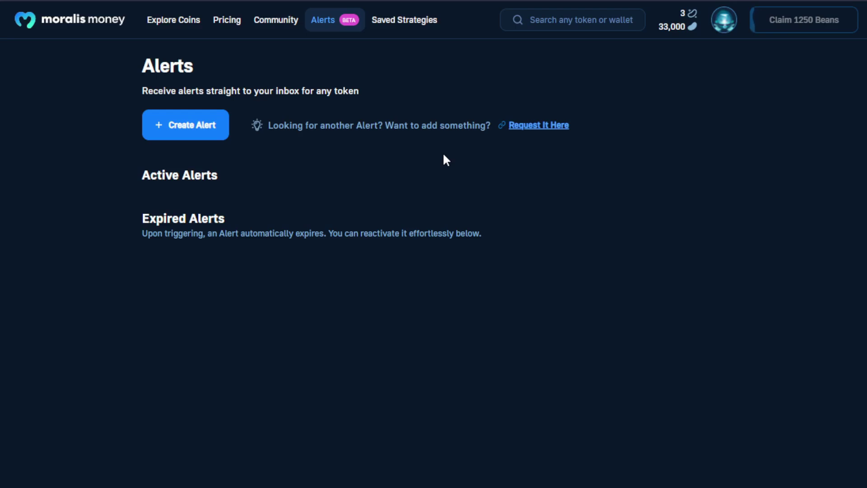
Step: Open the saved strategy "Low Cap Hip Stuff 500 (Ethereum)", set its Experienced Buyers timeframe to This Week and run it
{"action": "left_click", "coordinate": [412, 24]}
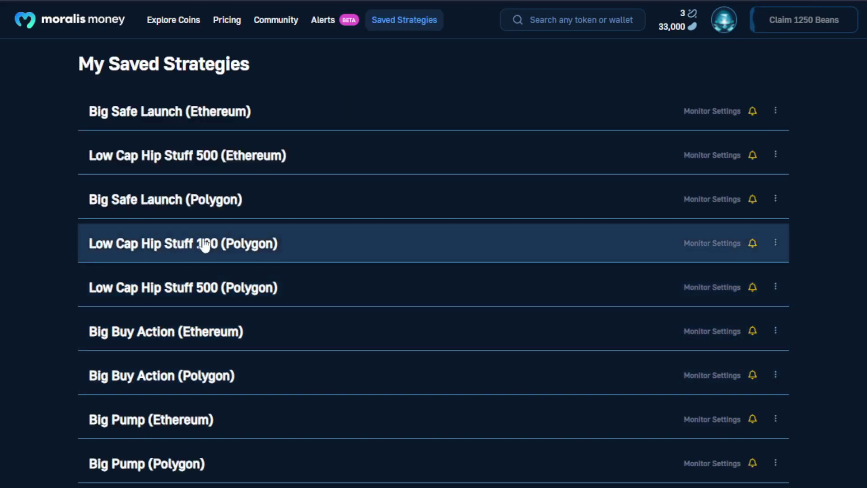
{"action": "left_click", "coordinate": [226, 162]}
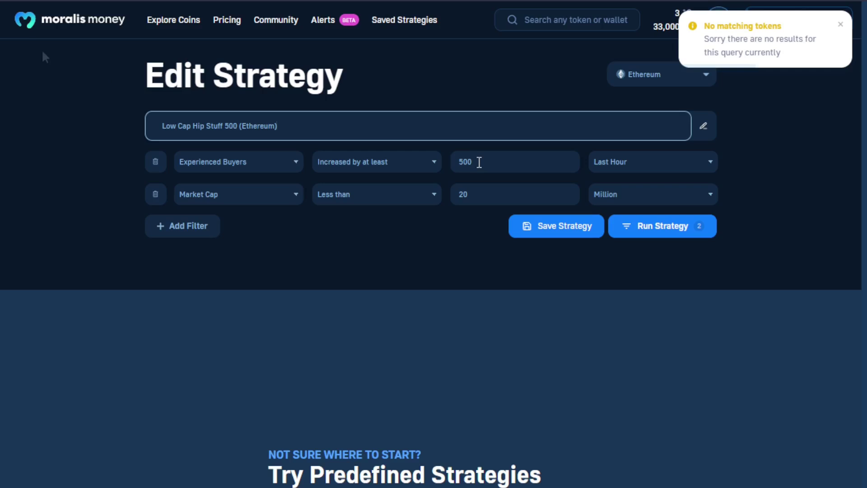
{"action": "left_click", "coordinate": [478, 163]}
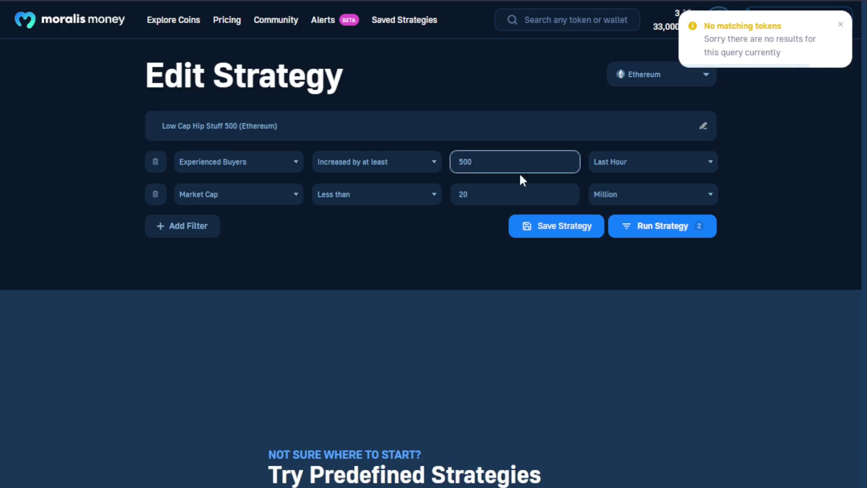
{"action": "left_click", "coordinate": [667, 151]}
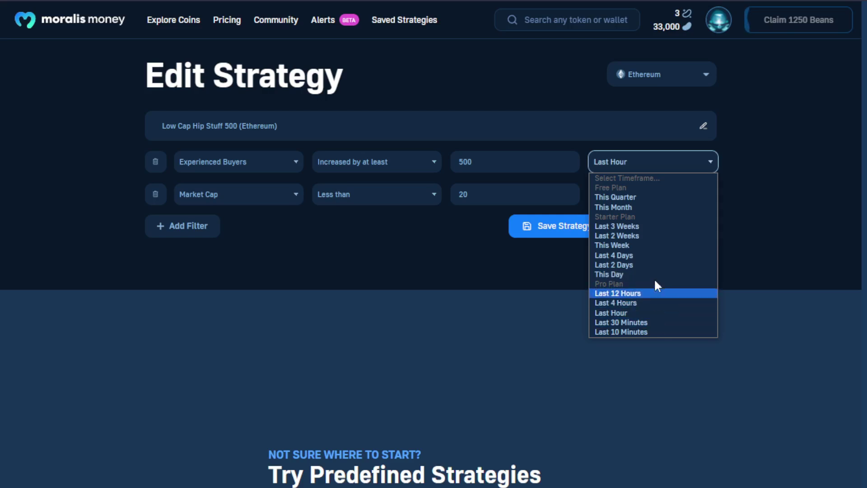
{"action": "left_click", "coordinate": [648, 245]}
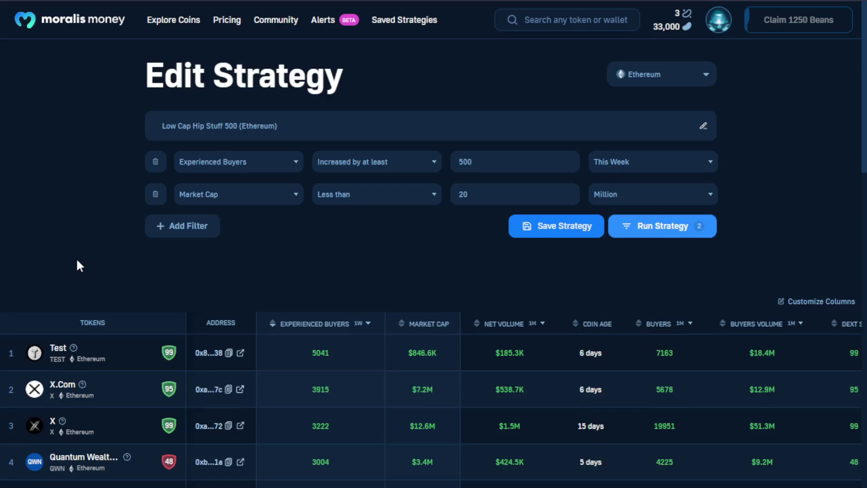
Step: Move the Coin Age and Buyers columns toward the front of the token table and sort by newest Coin Age
{"action": "scroll", "coordinate": [78, 266], "scroll_direction": "down", "scroll_amount": 7}
{"action": "scroll", "coordinate": [523, 246], "scroll_direction": "up", "scroll_amount": 2}
{"action": "scroll", "coordinate": [150, 149], "scroll_direction": "down", "scroll_amount": 4}
{"action": "scroll", "coordinate": [145, 143], "scroll_direction": "down", "scroll_amount": 5}
{"action": "scroll", "coordinate": [145, 143], "scroll_direction": "up", "scroll_amount": 10}
{"action": "left_click_drag", "start_coordinate": [591, 255], "coordinate": [262, 254]}
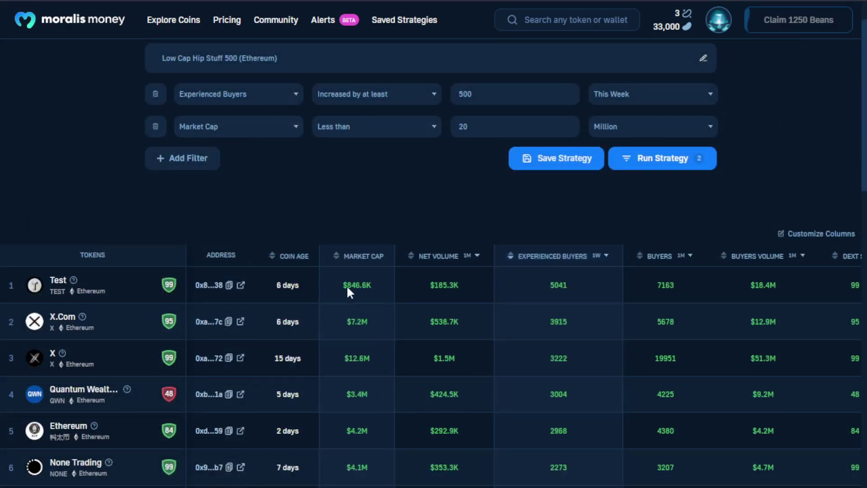
{"action": "left_click_drag", "start_coordinate": [669, 258], "coordinate": [332, 265]}
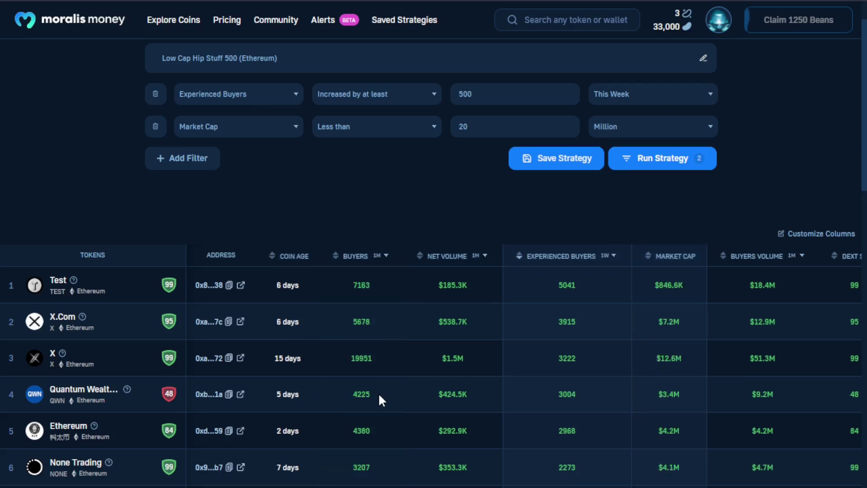
{"action": "left_click", "coordinate": [275, 256]}
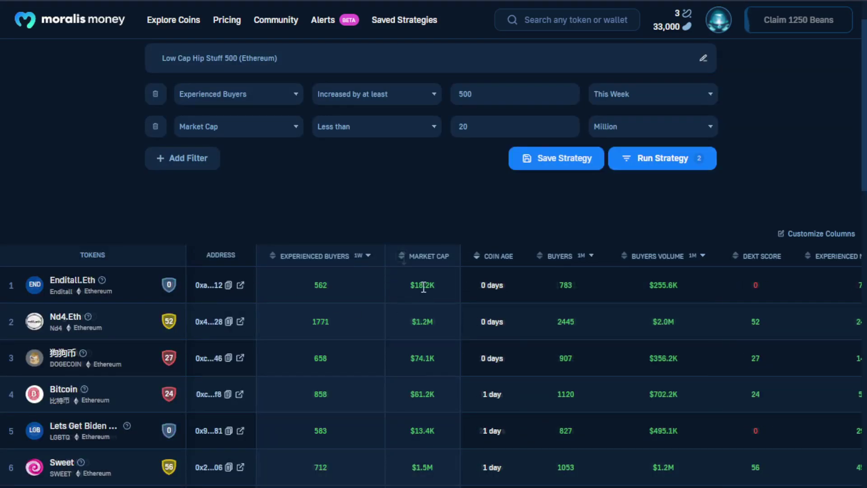
Step: Sort the tokens by highest Market Cap and move the DEXT Score and Coin Age columns toward the front
{"action": "left_click", "coordinate": [424, 256]}
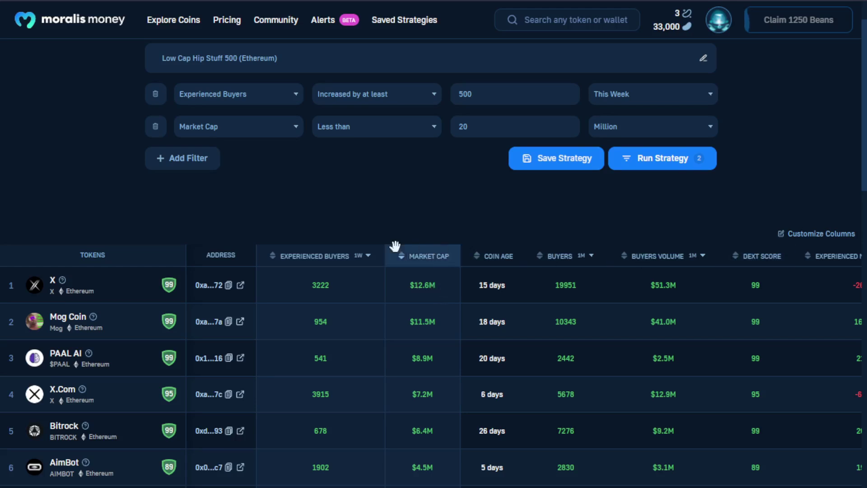
{"action": "left_click_drag", "start_coordinate": [748, 253], "coordinate": [497, 256]}
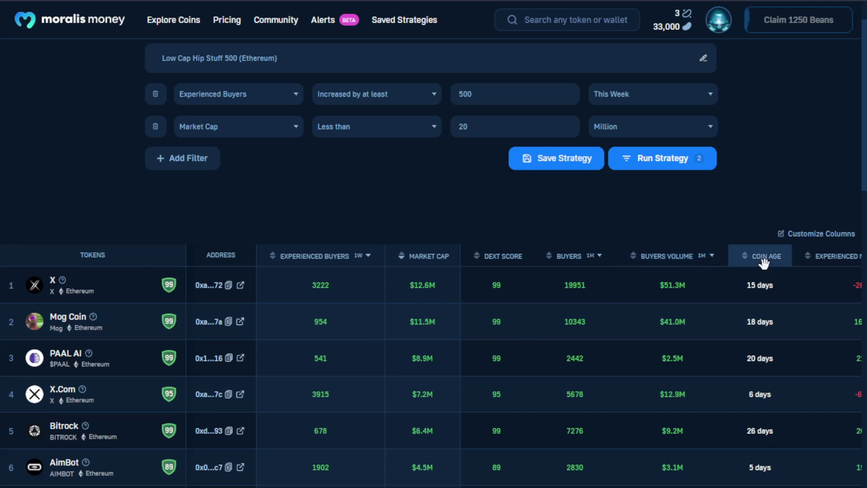
{"action": "left_click_drag", "start_coordinate": [764, 263], "coordinate": [299, 263]}
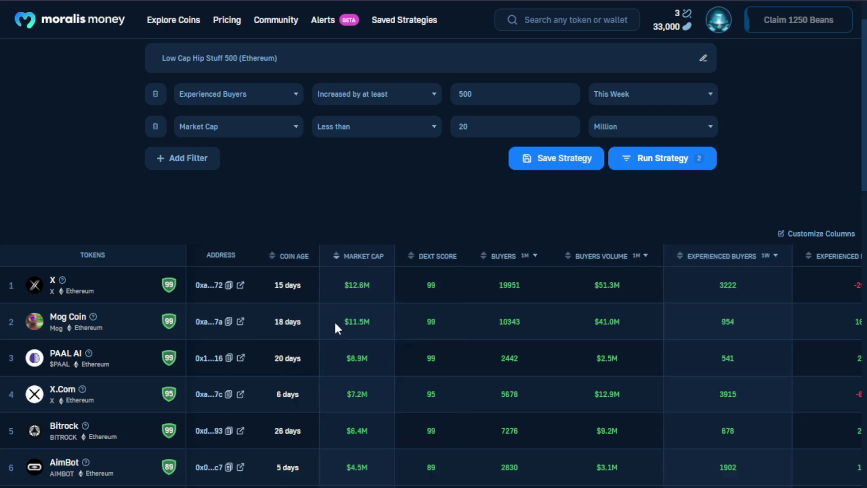
Step: Sort the tokens by oldest Coin Age and open the Mog Coin token page
{"action": "left_click", "coordinate": [271, 256]}
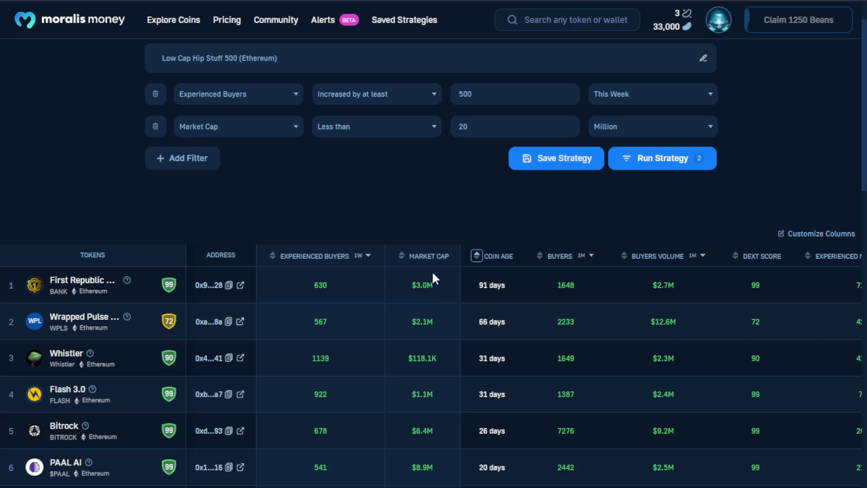
{"action": "scroll", "coordinate": [431, 224], "scroll_direction": "down", "scroll_amount": 3}
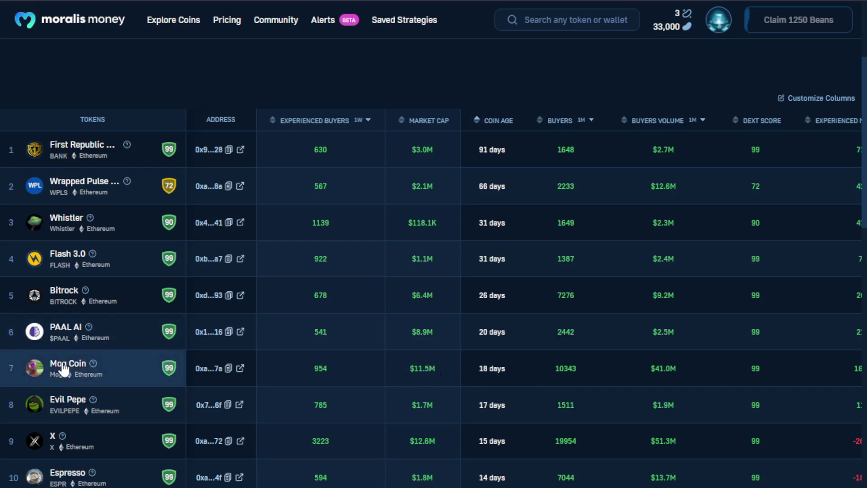
{"action": "left_click", "coordinate": [632, 354]}
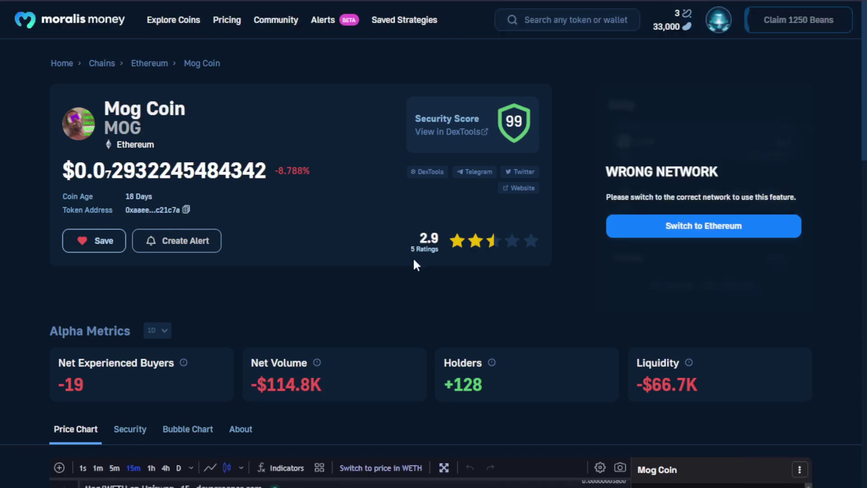
Step: Examine Mog Coin's price chart, trading statistics, recent transactions and Security section
{"action": "scroll", "coordinate": [643, 244], "scroll_direction": "down", "scroll_amount": 7}
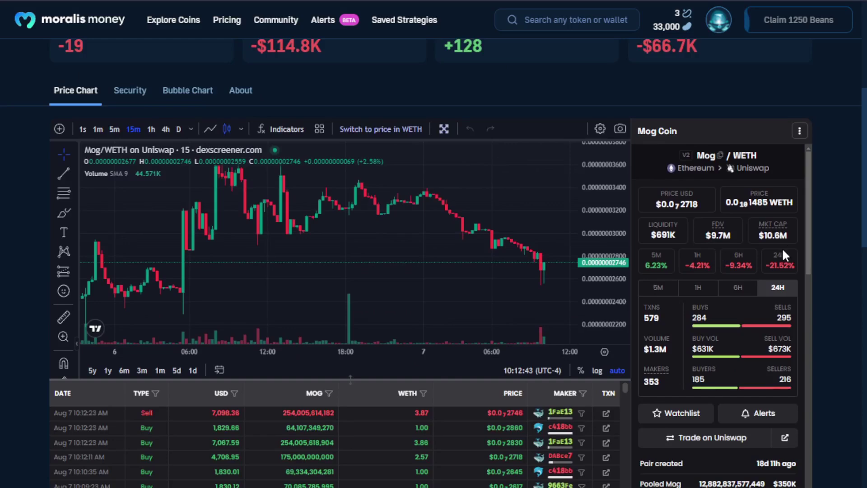
{"action": "scroll", "coordinate": [783, 252], "scroll_direction": "down", "scroll_amount": 2}
{"action": "scroll", "coordinate": [828, 267], "scroll_direction": "down", "scroll_amount": 7}
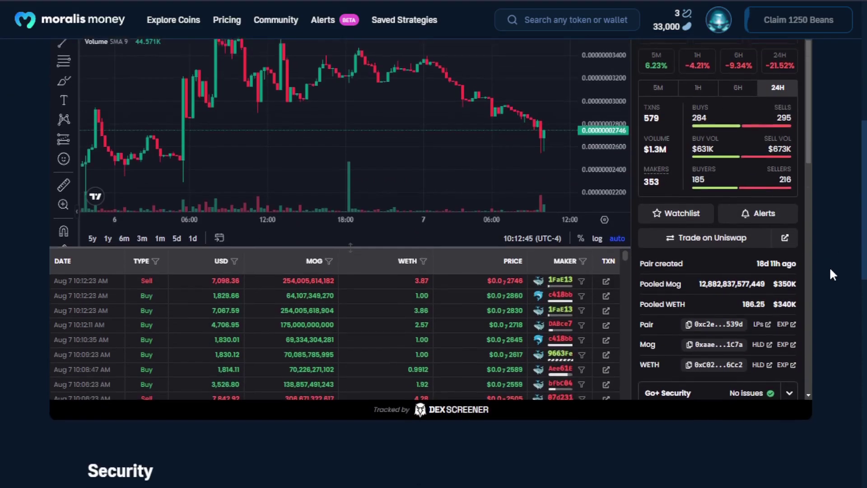
{"action": "scroll", "coordinate": [831, 268], "scroll_direction": "down", "scroll_amount": 7}
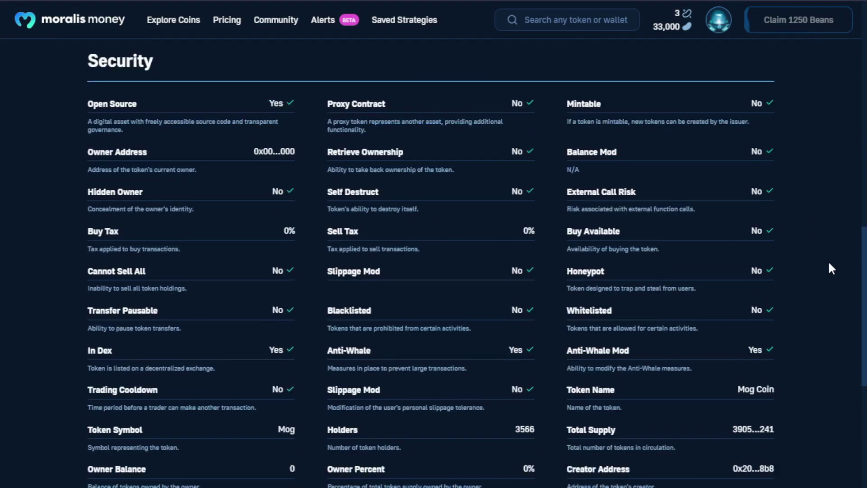
{"action": "scroll", "coordinate": [831, 268], "scroll_direction": "up", "scroll_amount": 3}
{"action": "scroll", "coordinate": [783, 347], "scroll_direction": "up", "scroll_amount": 7}
{"action": "scroll", "coordinate": [792, 317], "scroll_direction": "up", "scroll_amount": 10}
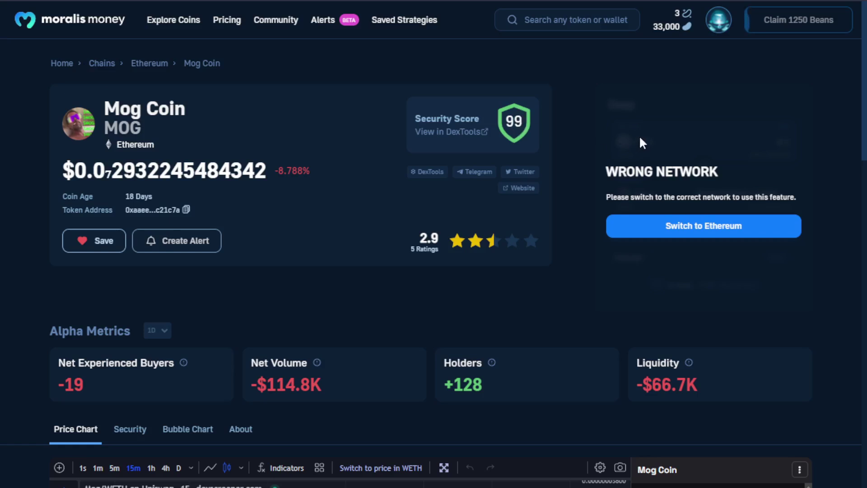
Step: Switch the connected wallet from Polygon to the Main Ethereum Network
{"action": "key", "text": "alt+shift+m"}
{"action": "left_click", "coordinate": [663, 23]}
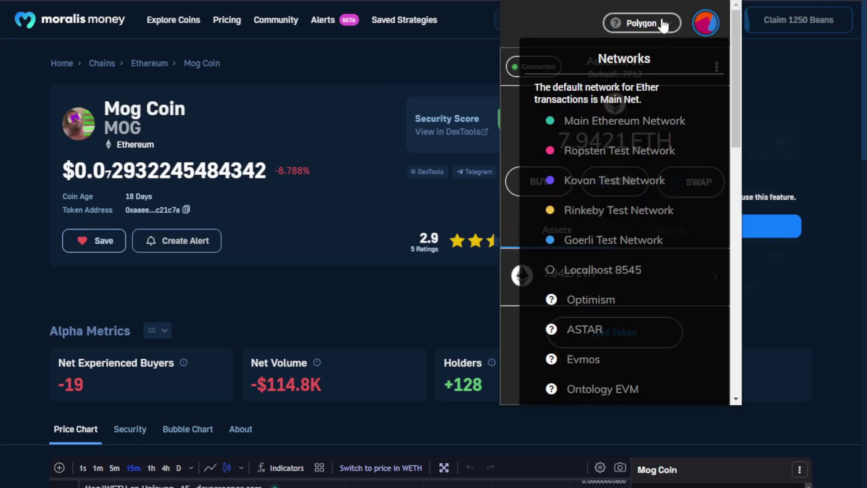
{"action": "left_click", "coordinate": [541, 257]}
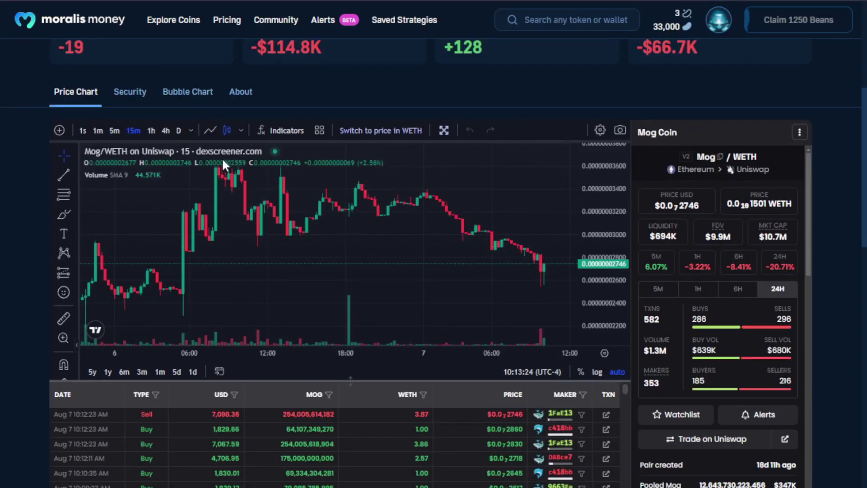
Step: Set Mog Coin's price chart to 4h candles and draw a trend line from the 20 Jul '23 low to the 7 Aug '23 price
{"action": "left_click", "coordinate": [165, 130]}
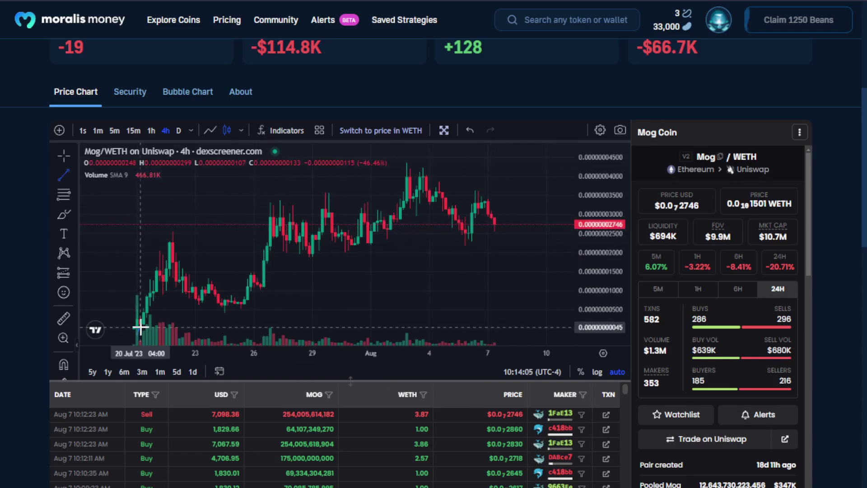
{"action": "left_click", "coordinate": [141, 327]}
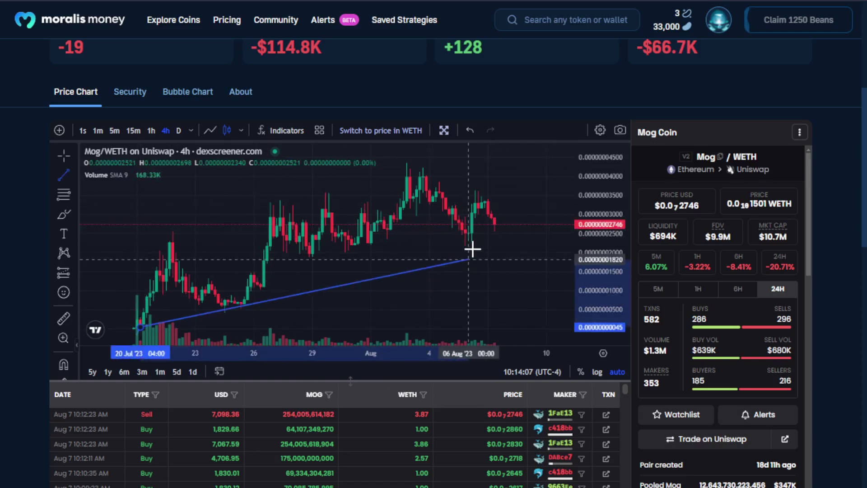
{"action": "left_click", "coordinate": [498, 223]}
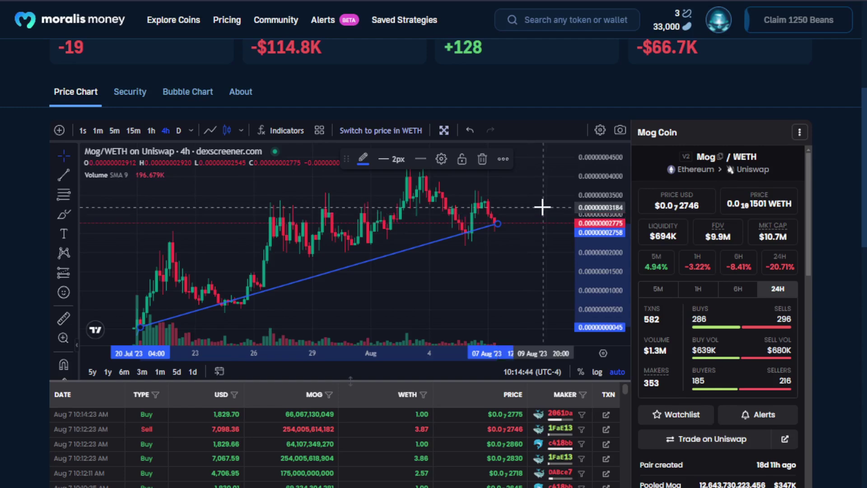
Step: Start a token alert for Mog Coin with the Price filter and set its specific percentage to 10
{"action": "scroll", "coordinate": [526, 215], "scroll_direction": "up", "scroll_amount": 8}
{"action": "scroll", "coordinate": [161, 235], "scroll_direction": "down", "scroll_amount": 5}
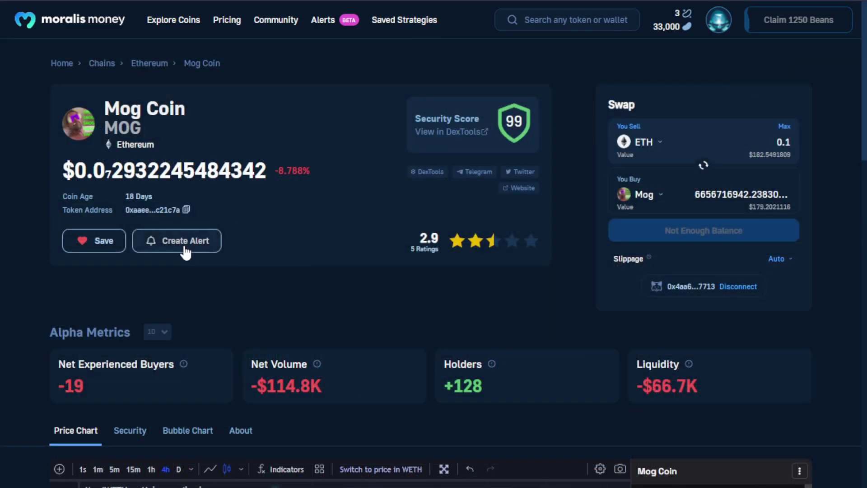
{"action": "left_click", "coordinate": [182, 248]}
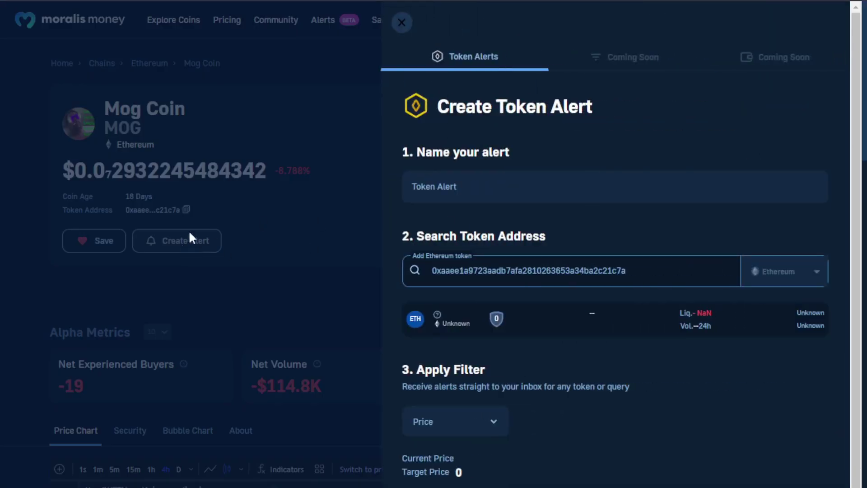
{"action": "scroll", "coordinate": [559, 248], "scroll_direction": "down", "scroll_amount": 3}
{"action": "scroll", "coordinate": [639, 268], "scroll_direction": "up", "scroll_amount": 3}
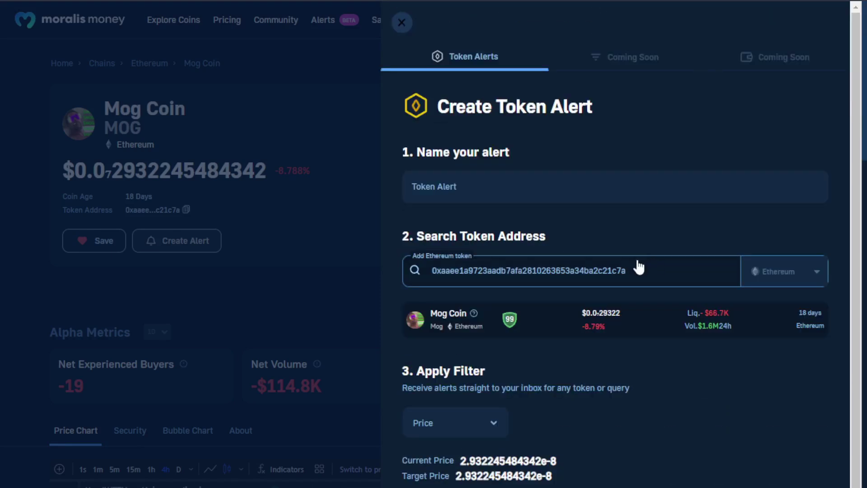
{"action": "scroll", "coordinate": [699, 365], "scroll_direction": "down", "scroll_amount": 3}
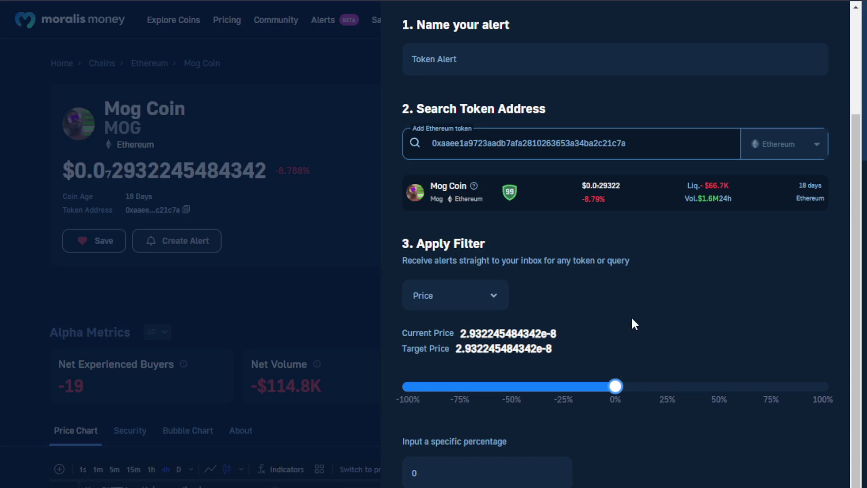
{"action": "type", "text": "10"}
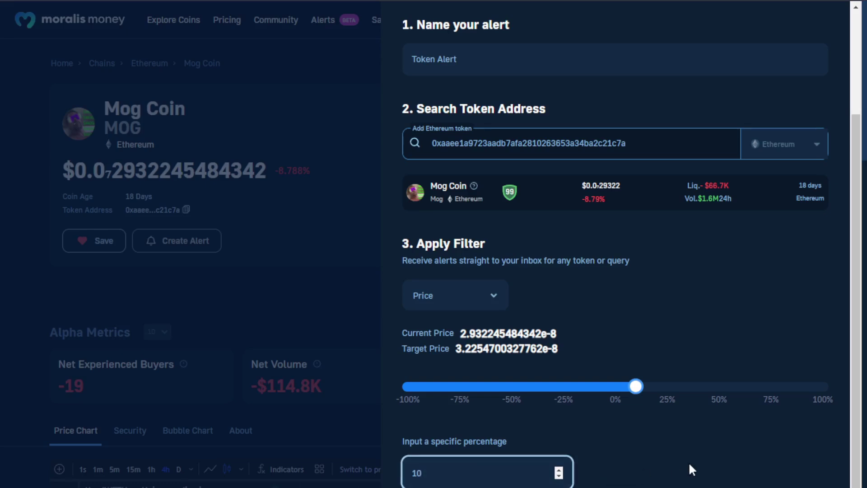
Step: Save the Mog Coin price alert and open the Alerts page to review the active alerts
{"action": "scroll", "coordinate": [688, 466], "scroll_direction": "down", "scroll_amount": 3}
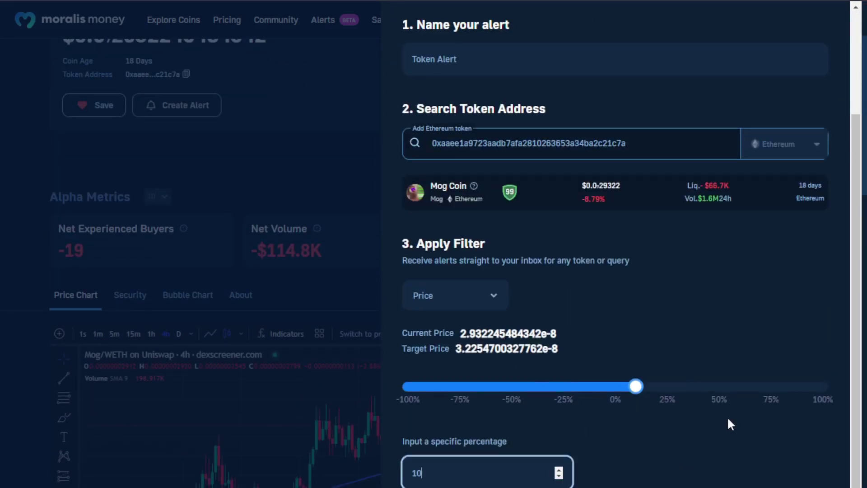
{"action": "scroll", "coordinate": [248, 236], "scroll_direction": "down", "scroll_amount": 3}
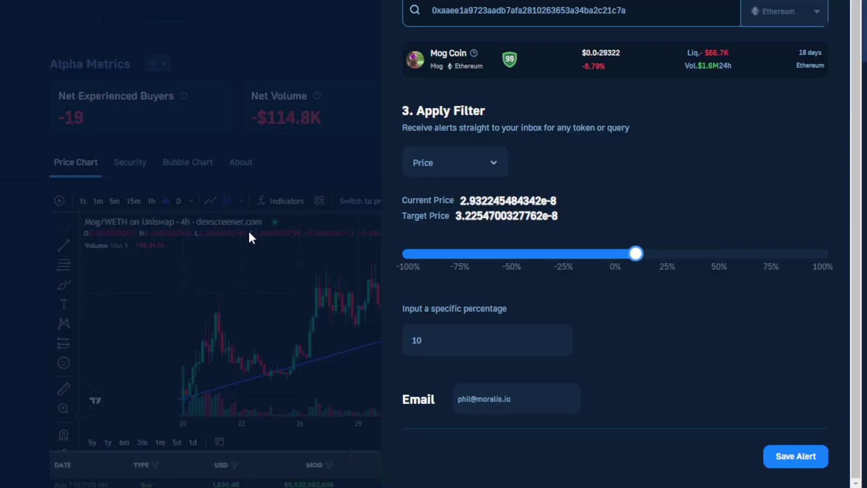
{"action": "left_click", "coordinate": [808, 459]}
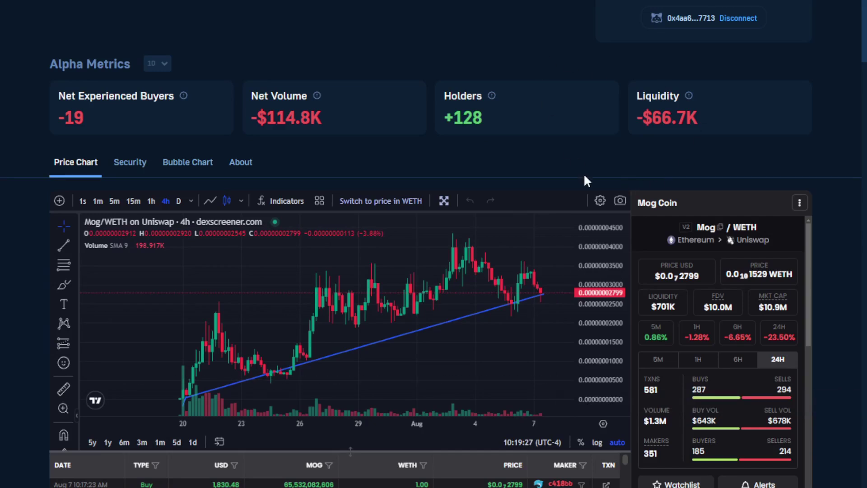
{"action": "scroll", "coordinate": [585, 176], "scroll_direction": "up", "scroll_amount": 3}
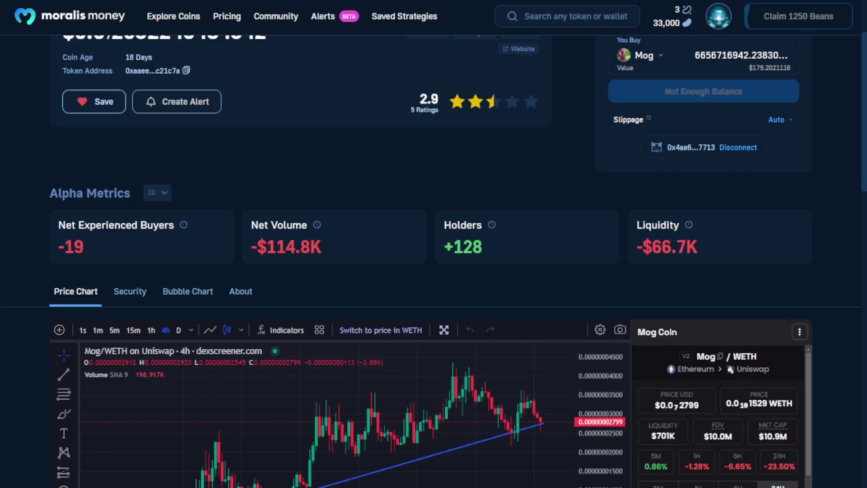
{"action": "left_click", "coordinate": [328, 16]}
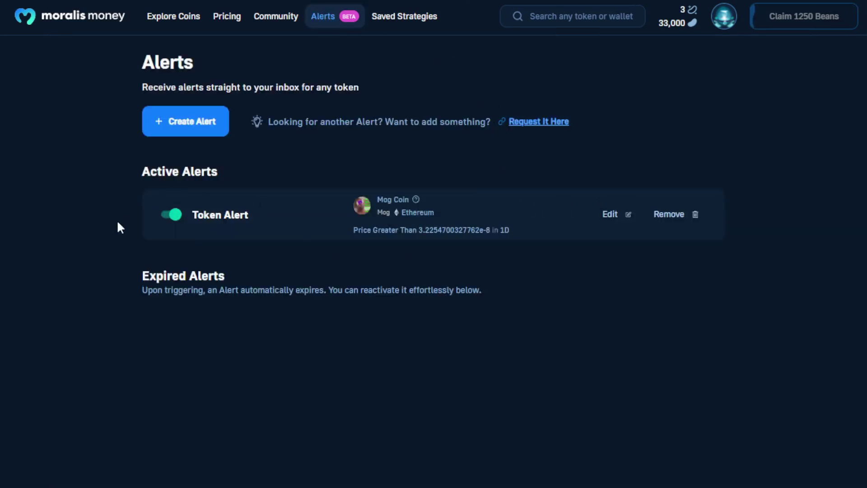